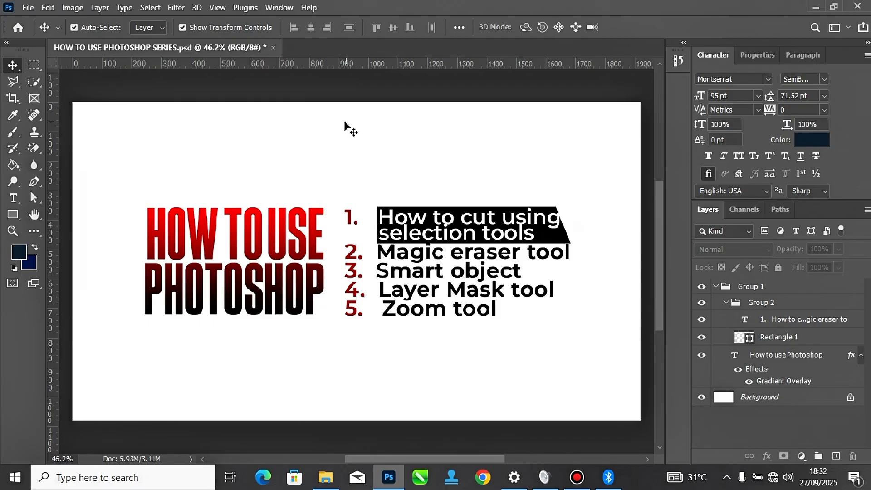
Step: Draw a black rectangle about 293 by 192 px above the title and move it near the canvas's upper centre
click(13, 214)
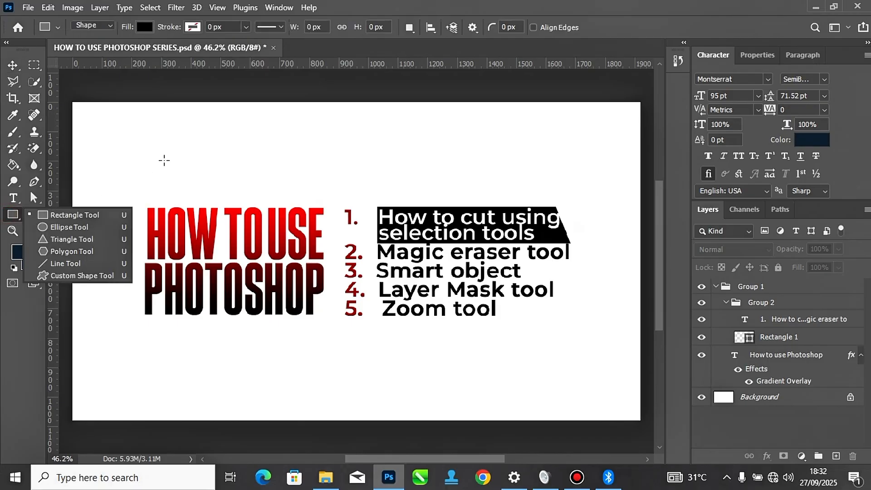
click(14, 221)
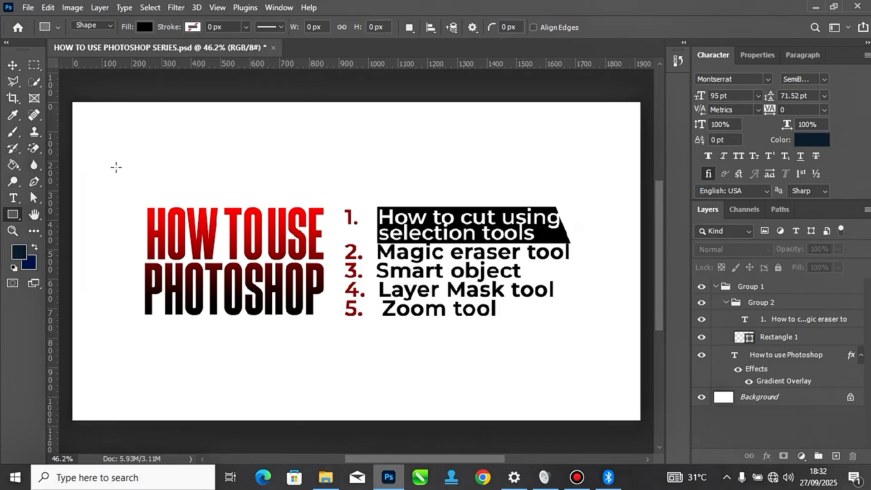
drag(148, 133, 230, 188)
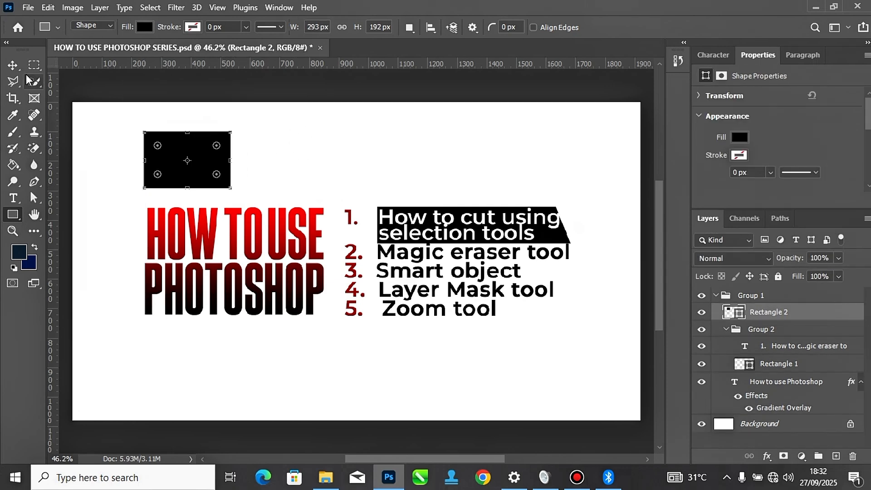
click(12, 65)
drag(193, 150, 363, 165)
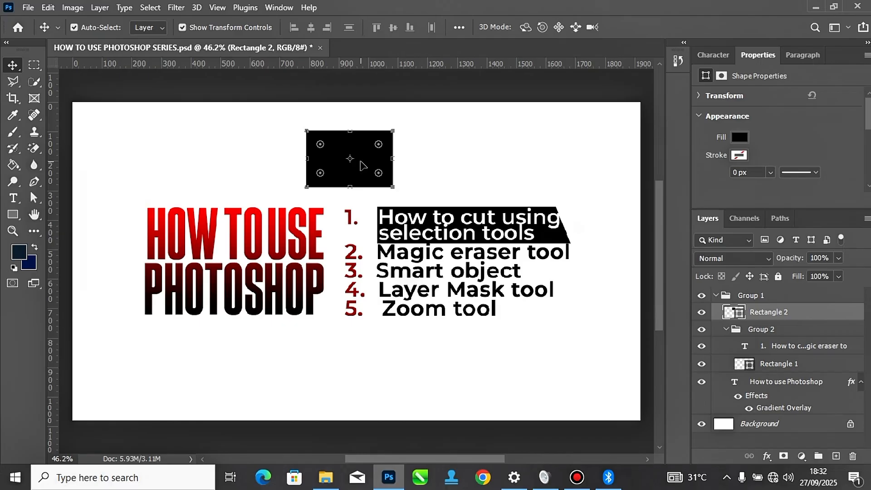
drag(361, 165, 343, 164)
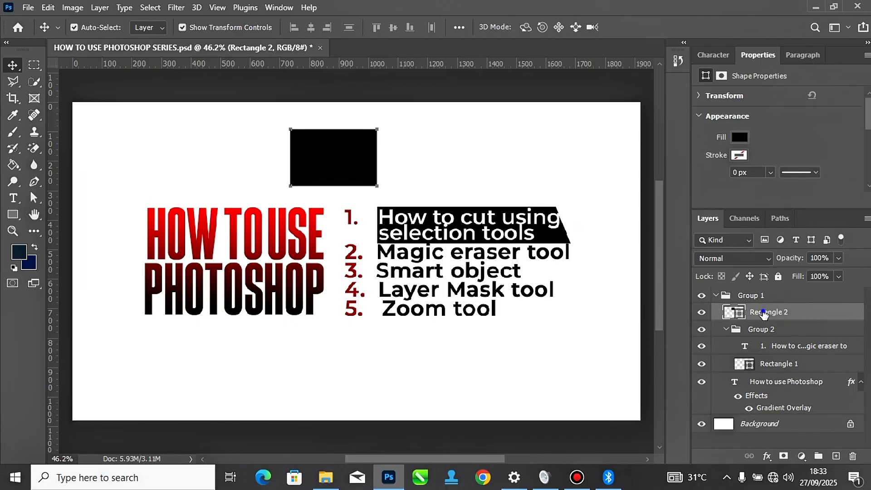
Step: Convert the Rectangle 2 layer to a smart object and rasterize it into a pixel layer
right_click(763, 312)
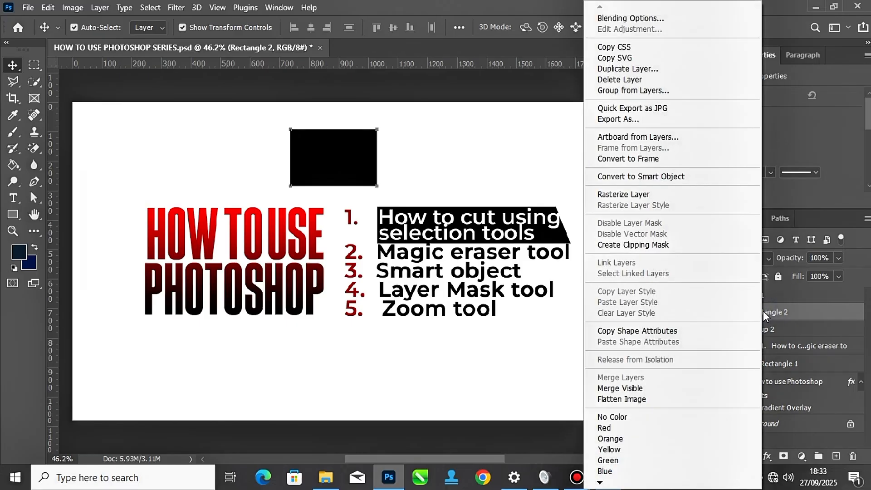
click(663, 176)
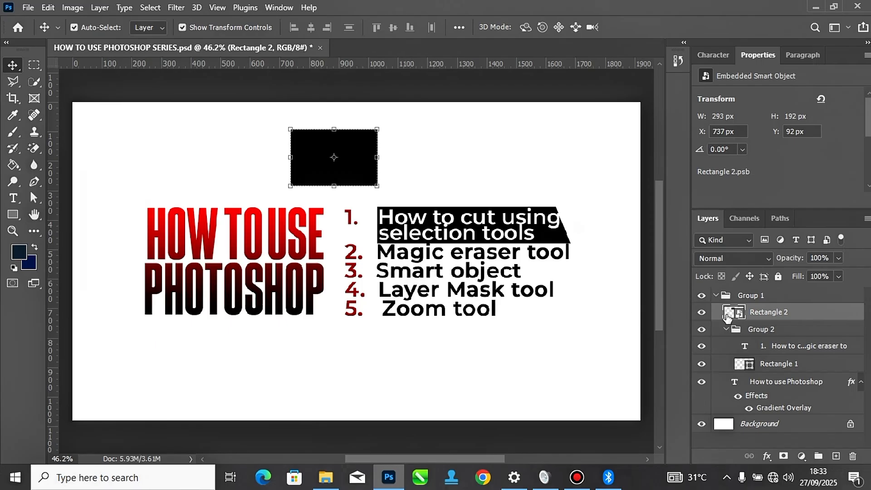
right_click(781, 314)
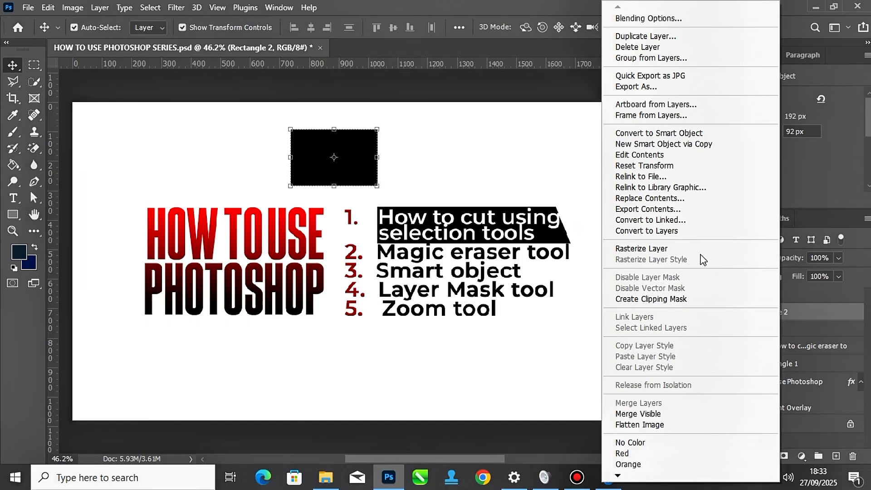
click(643, 254)
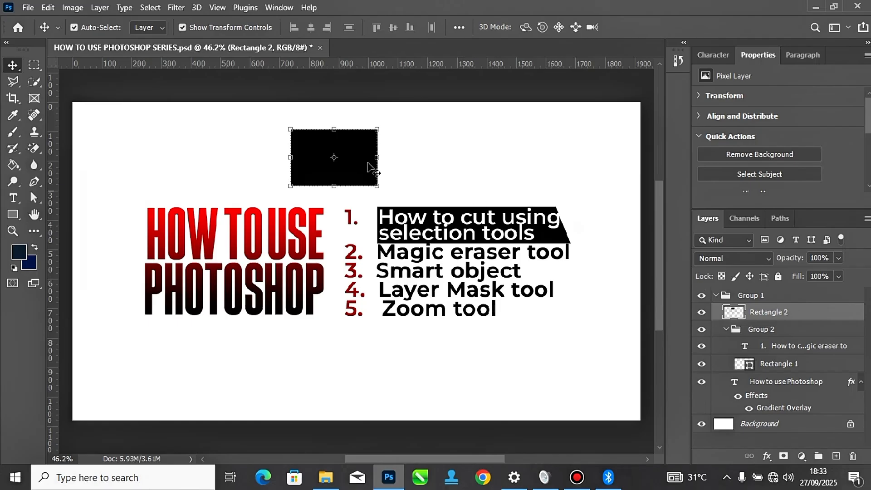
Step: Cut a circular hole about 99 px across from the centre of the black rectangle using an elliptical marquee selection
click(31, 66)
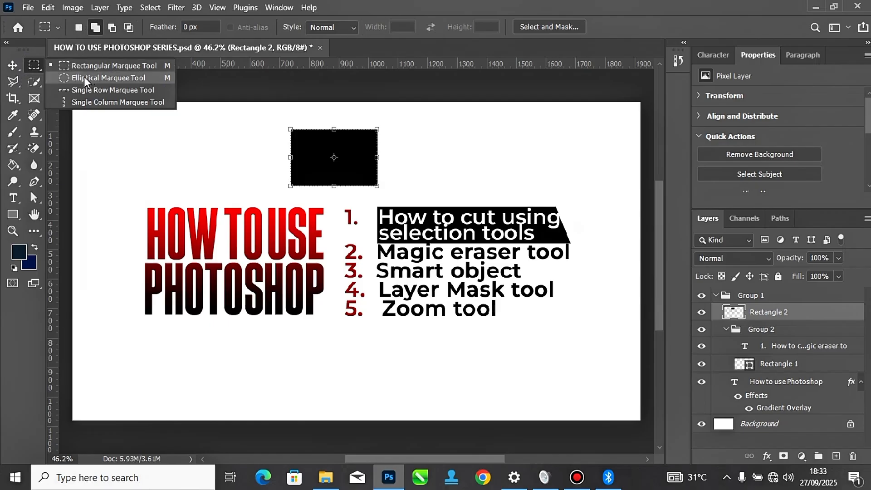
click(109, 77)
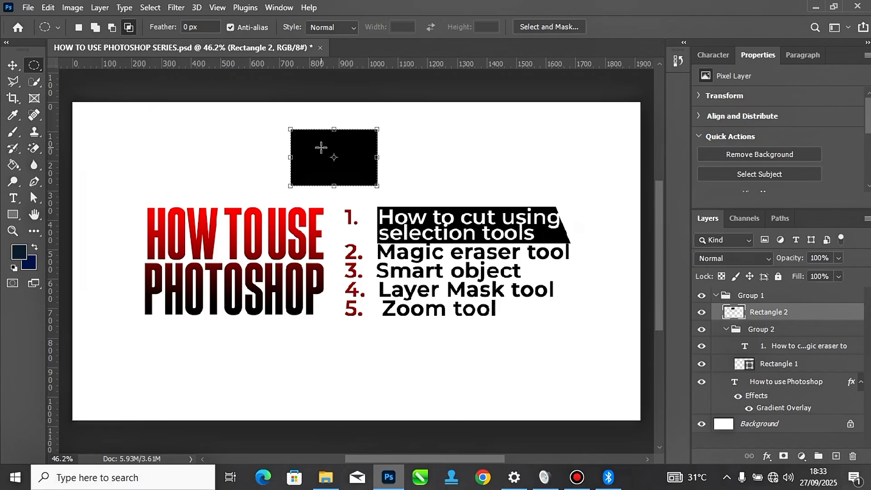
drag(321, 147, 369, 175)
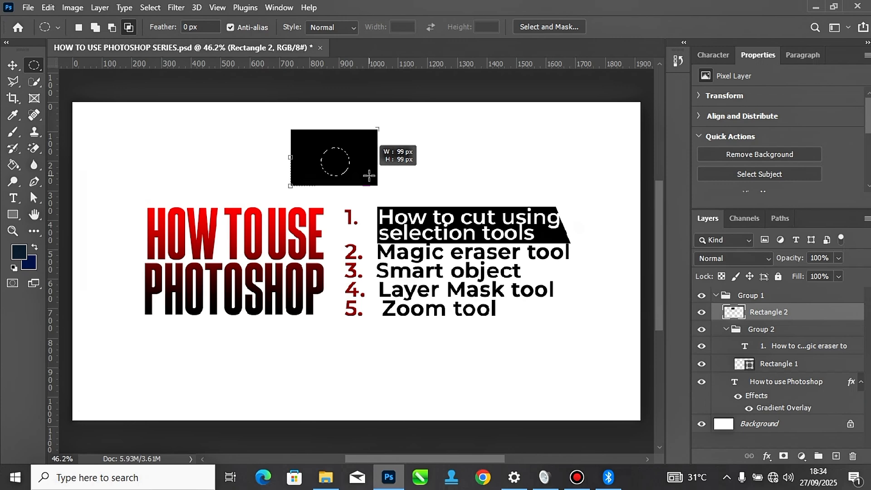
drag(370, 175, 369, 175)
key(shift+alt)
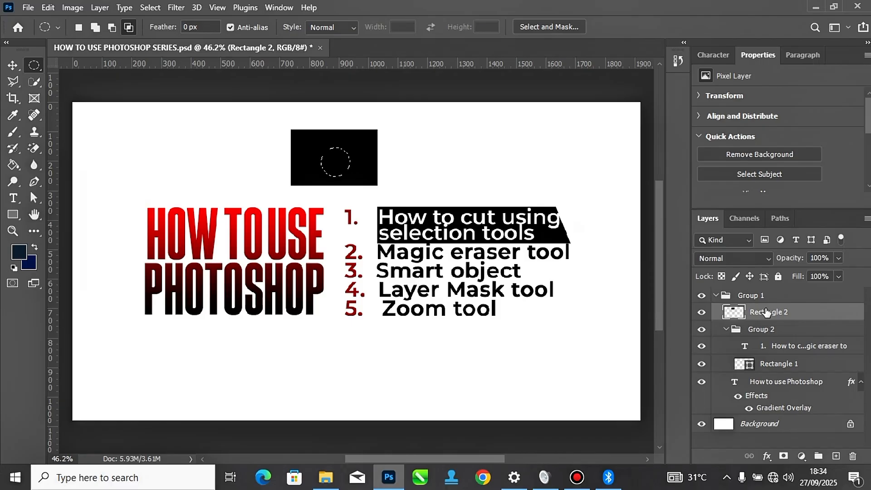
key(Up)
key(Up)
key(Up)
key(Up)
key(Up)
key(Up)
key(Up)
key(Up)
key(Left)
key(Left)
key(Left)
key(Left)
key(Left)
key(Down)
key(Down)
key(Down)
key(Delete)
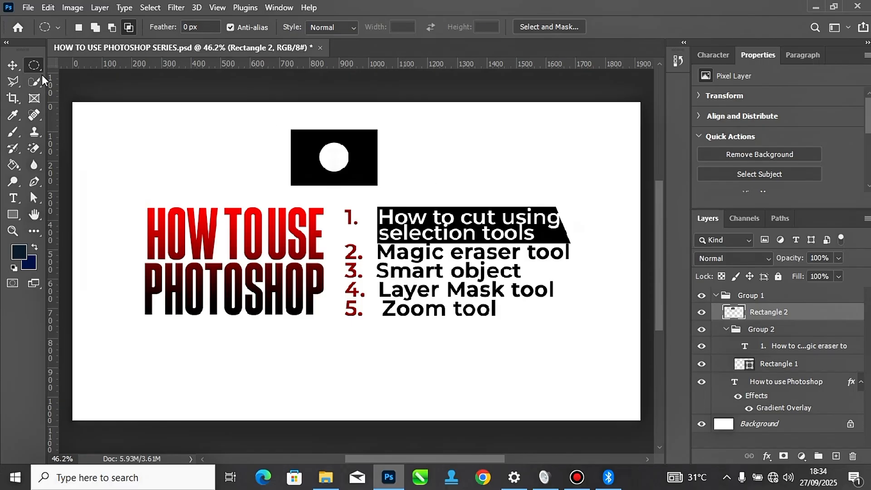
Step: Move the black rectangle with the circular hole horizontally to above the end of the HOW TO USE title
click(16, 66)
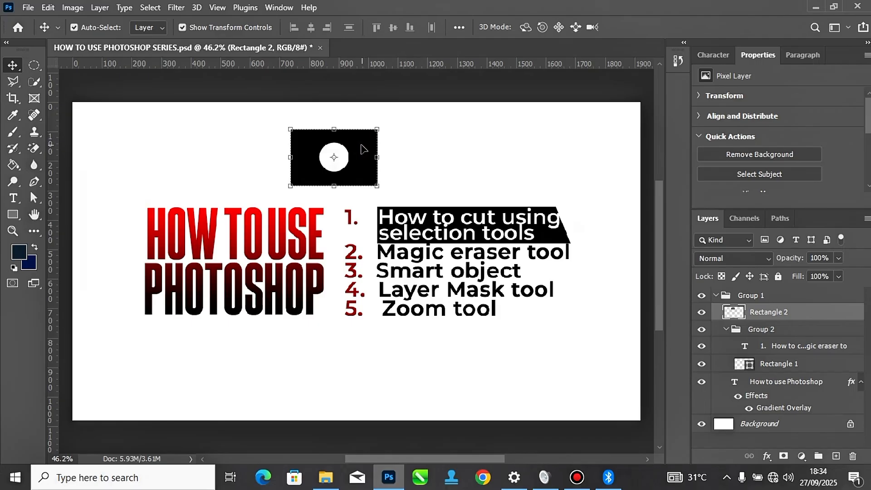
drag(361, 148, 360, 149)
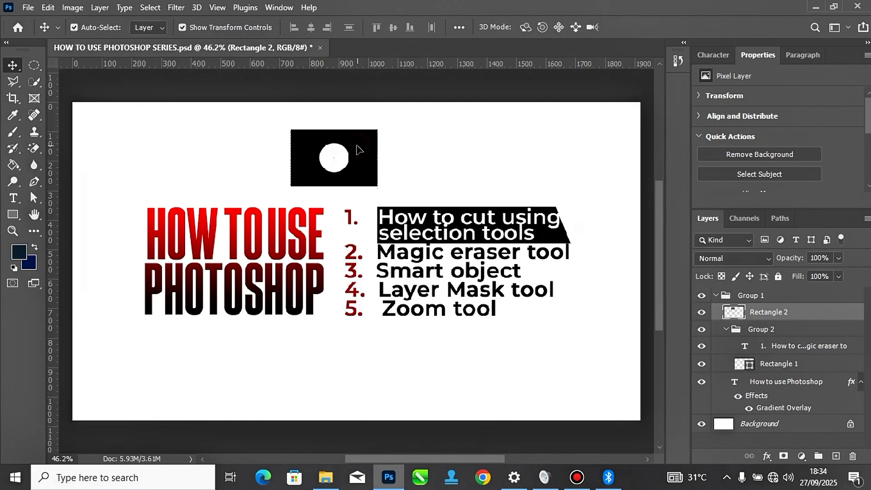
drag(360, 149, 298, 148)
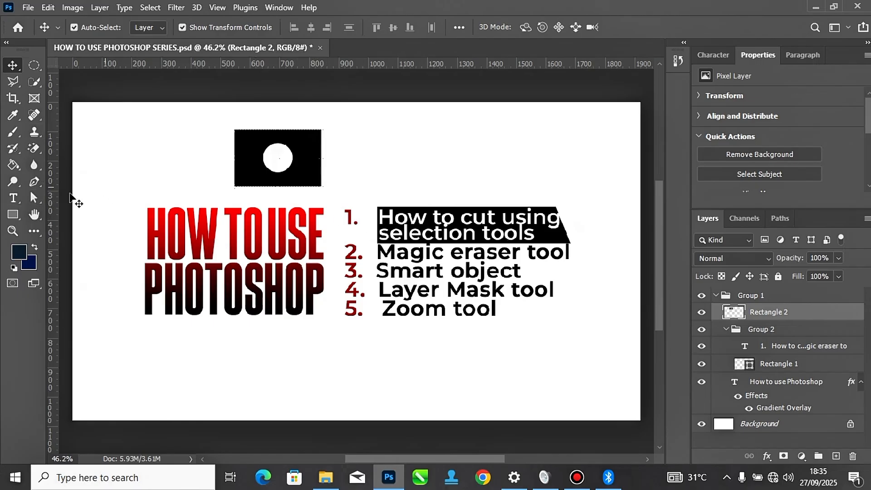
Step: Add the text "CUTTING TOOL" in the empty area beside the black rectangle
click(13, 200)
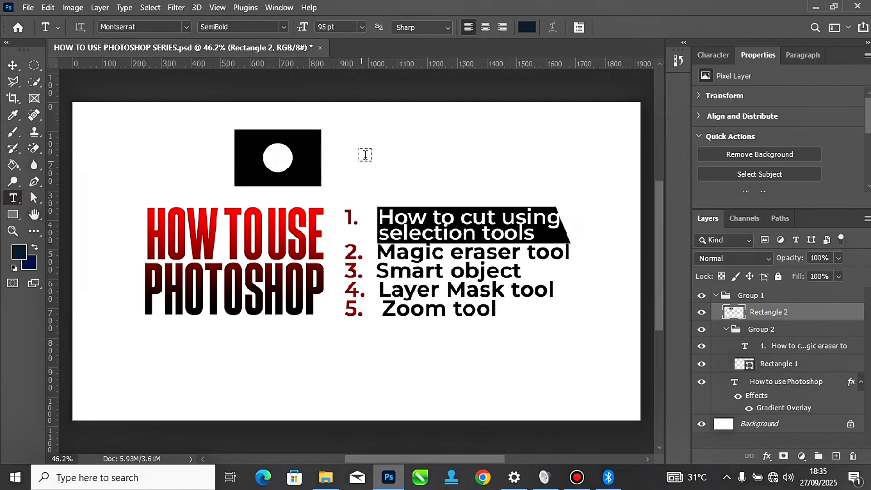
click(379, 151)
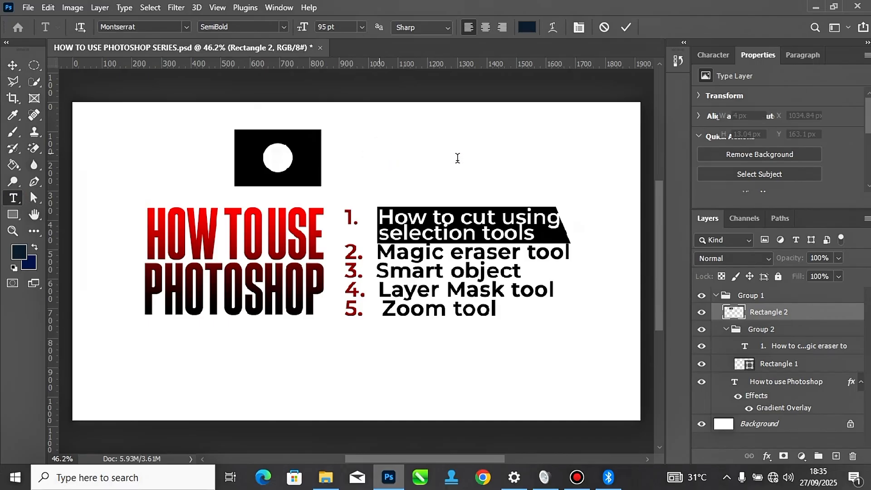
drag(409, 123, 372, 136)
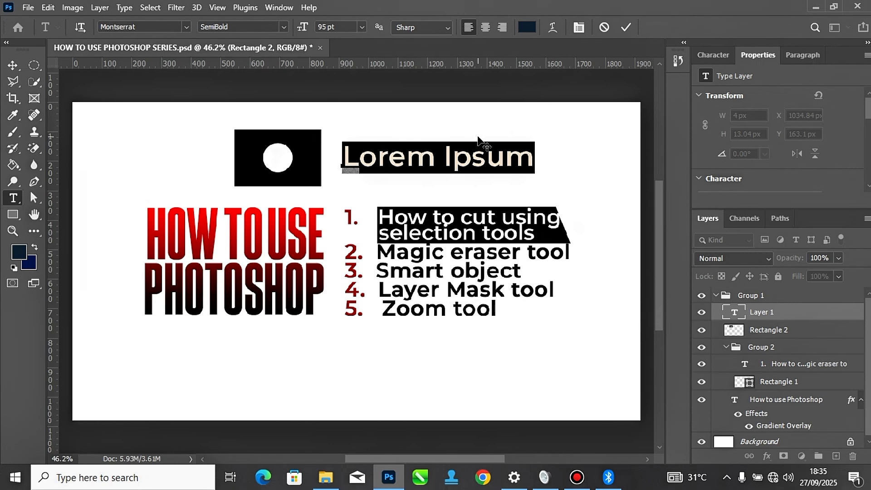
text(CU)
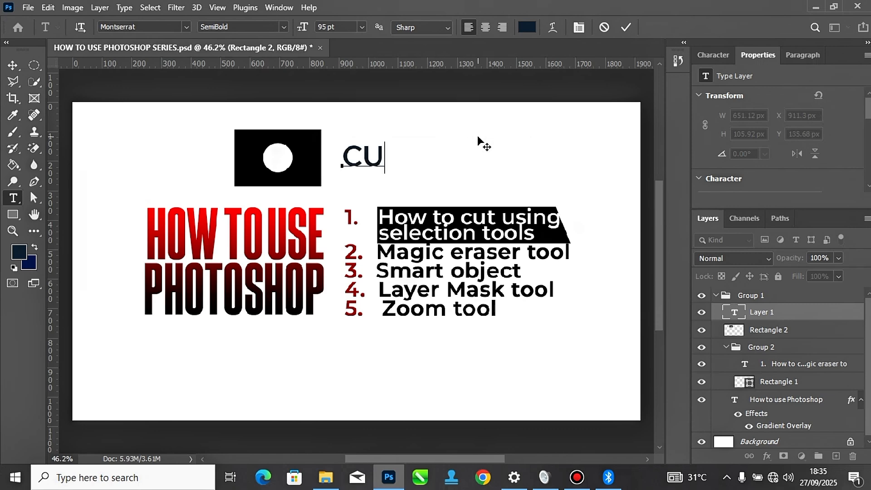
text(TTI)
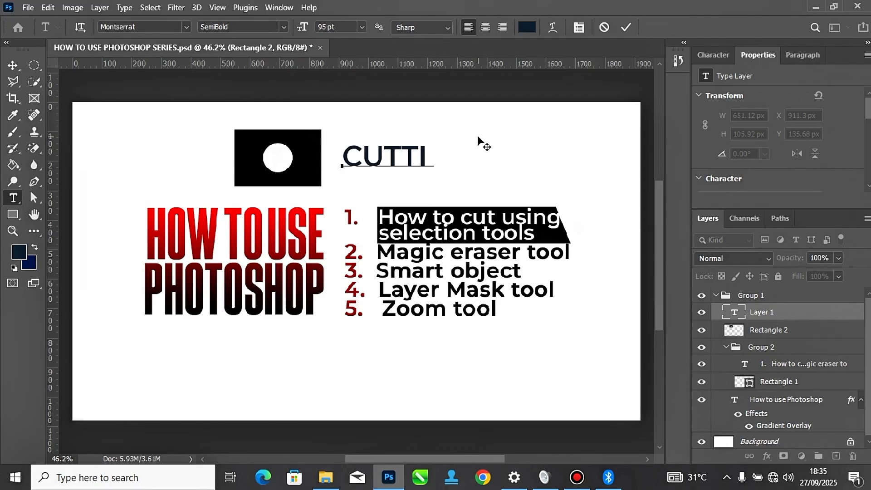
text(NG TOOL)
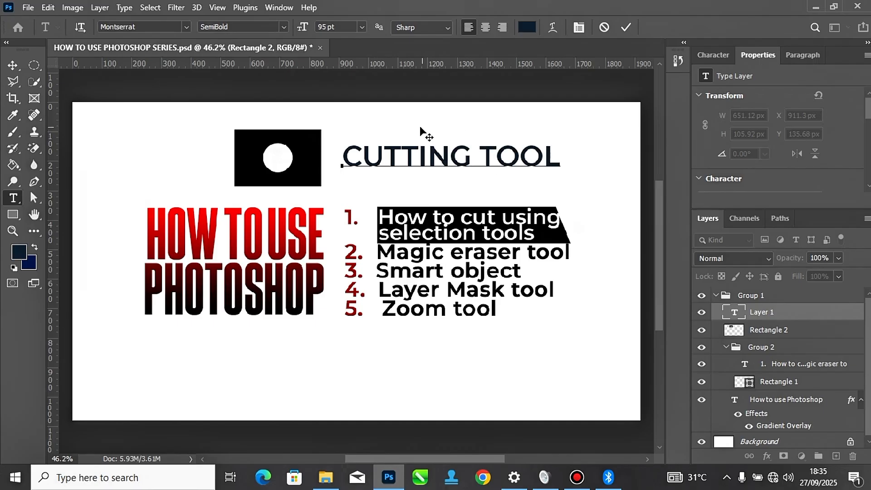
click(11, 64)
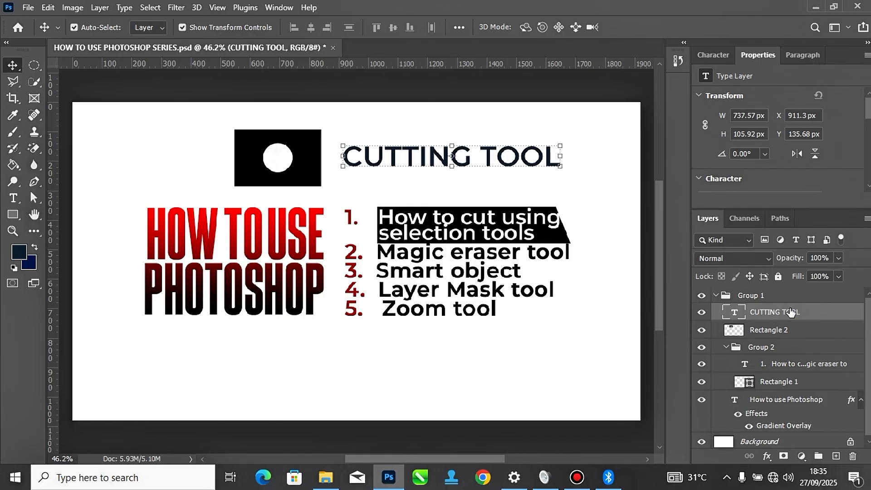
Step: Rasterize the CUTTING TOOL text layer and reposition the text and the black rectangle above the title
right_click(790, 312)
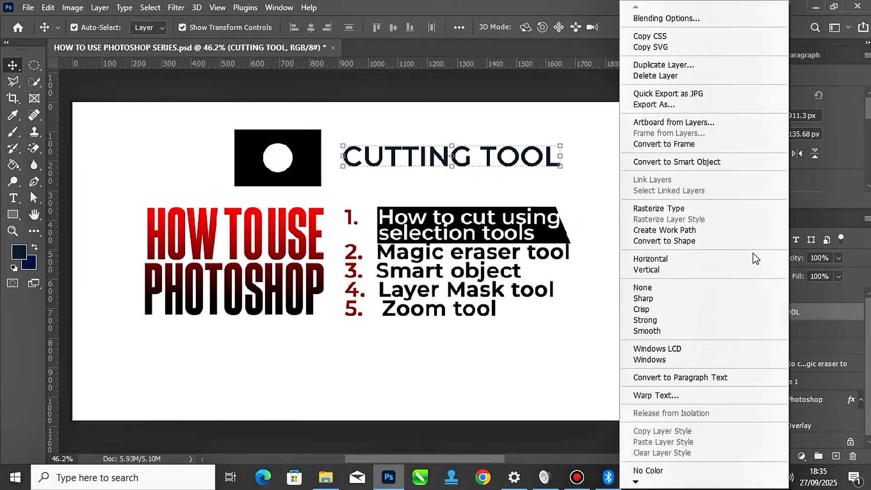
click(682, 208)
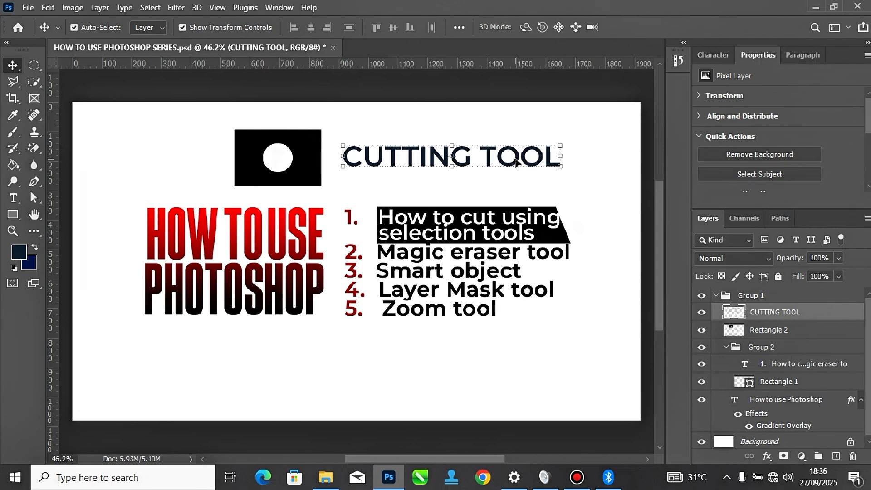
drag(515, 158, 517, 170)
drag(320, 161, 276, 162)
drag(405, 162, 385, 141)
Step: Try to stretch the CUTTING TOOL text non-proportionally to about 114% width and 141% height with Free Transform
key(ctrl+t)
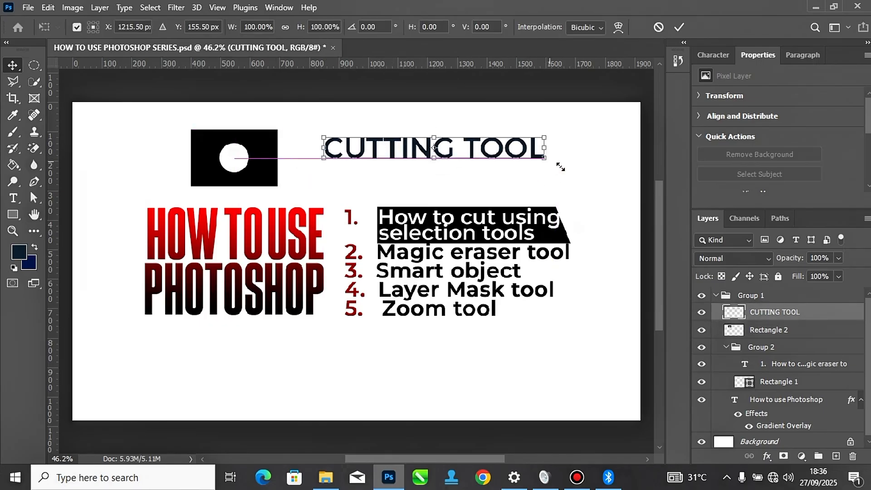
drag(541, 159, 571, 167)
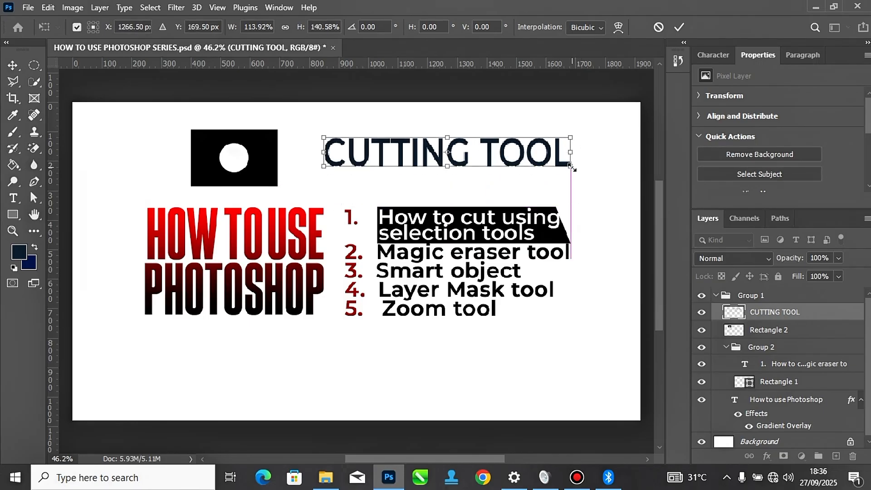
double_click(507, 150)
key(ctrl+z)
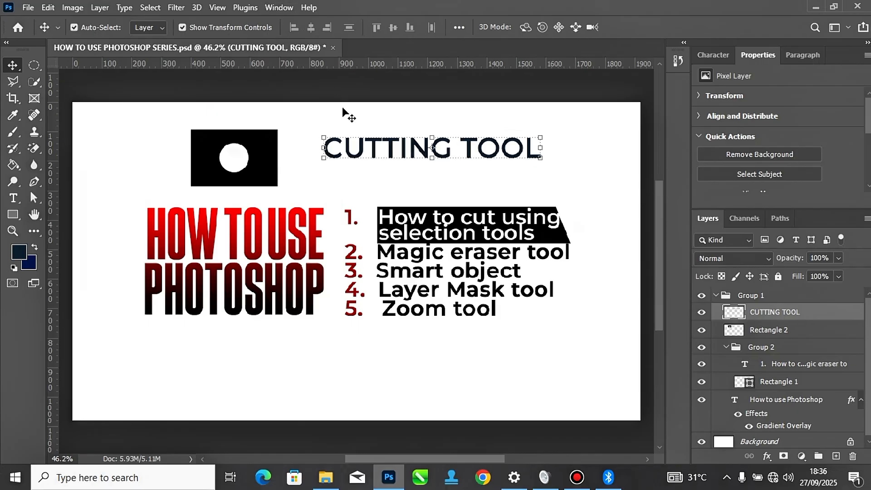
Step: Enlarge the CUTTING TOOL text with width and height linked, and place it close beside the black rectangle
key(ctrl+t)
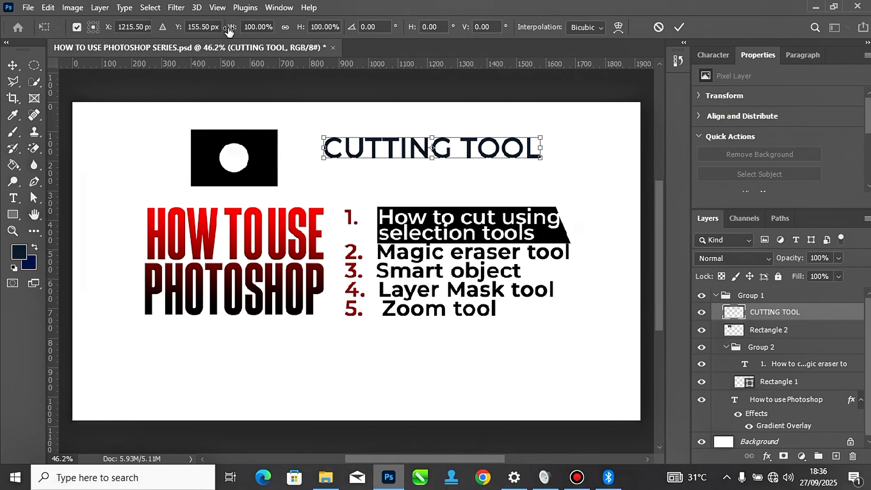
click(286, 27)
click(285, 28)
drag(538, 135, 584, 124)
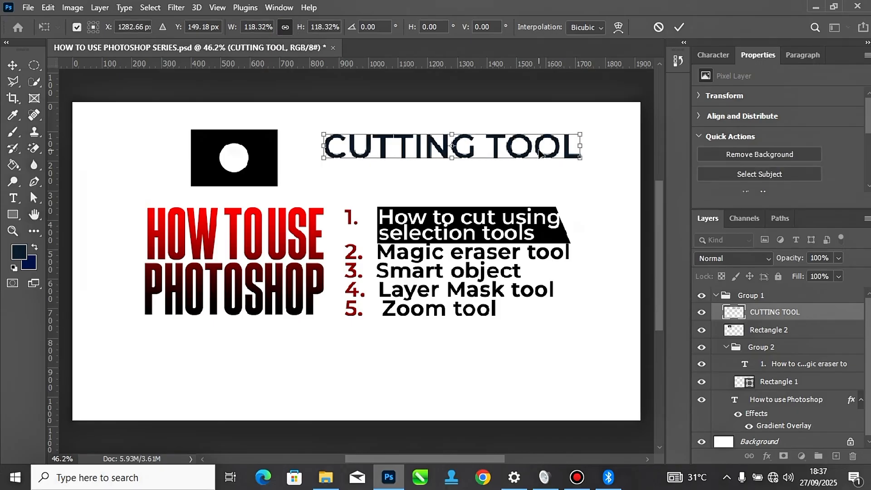
drag(453, 120, 451, 129)
drag(392, 157, 391, 165)
key(Return)
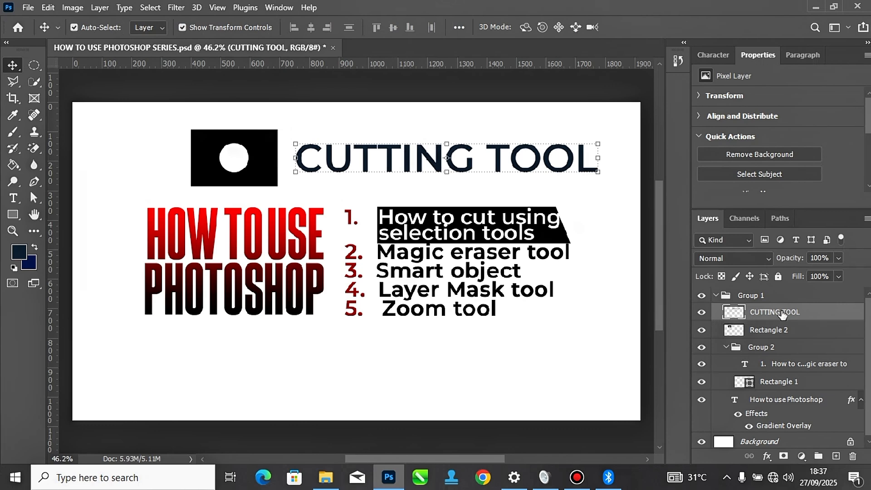
Step: Cut a thin horizontal strip through the middle of the CUTTING TOOL text using the Rectangular Marquee tool
click(34, 66)
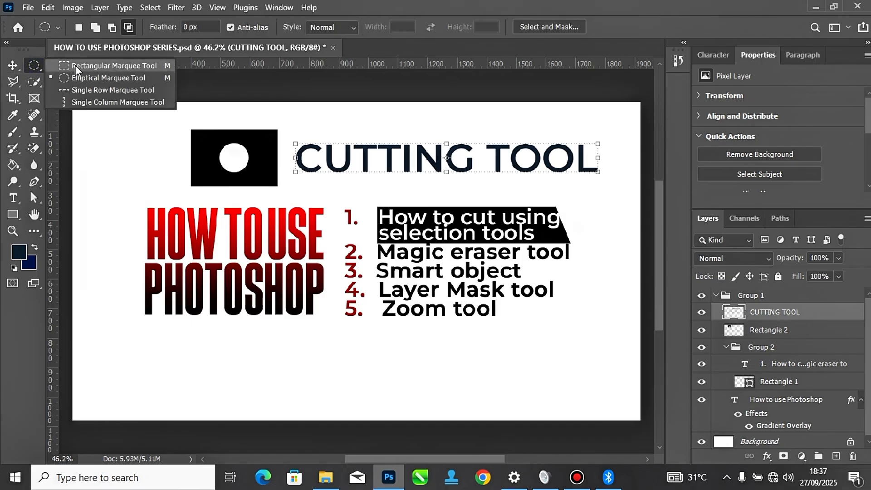
click(85, 66)
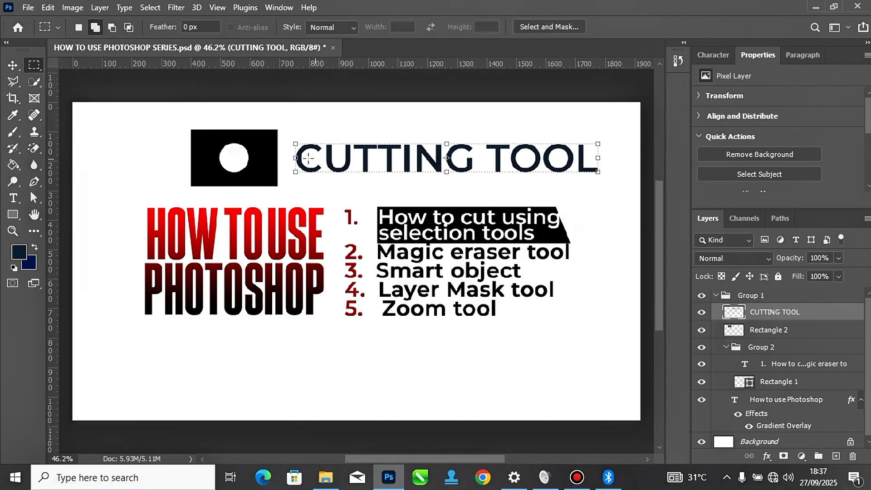
drag(288, 154, 604, 161)
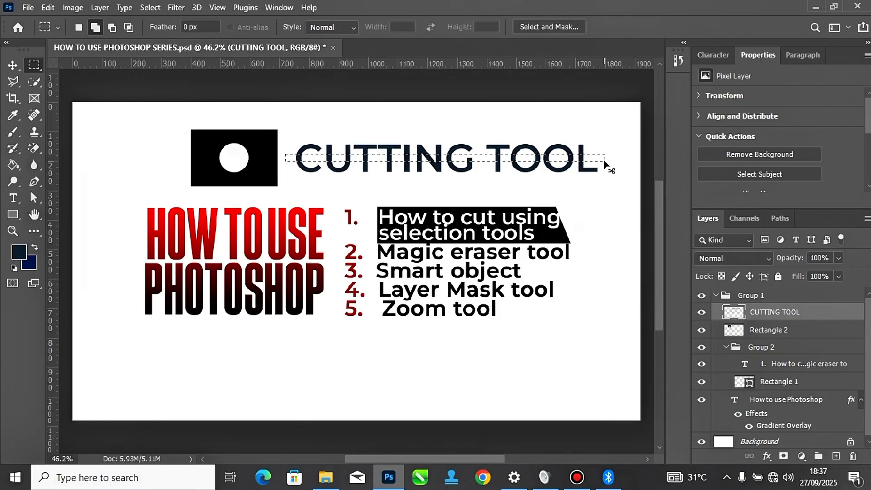
key(ctrl+x)
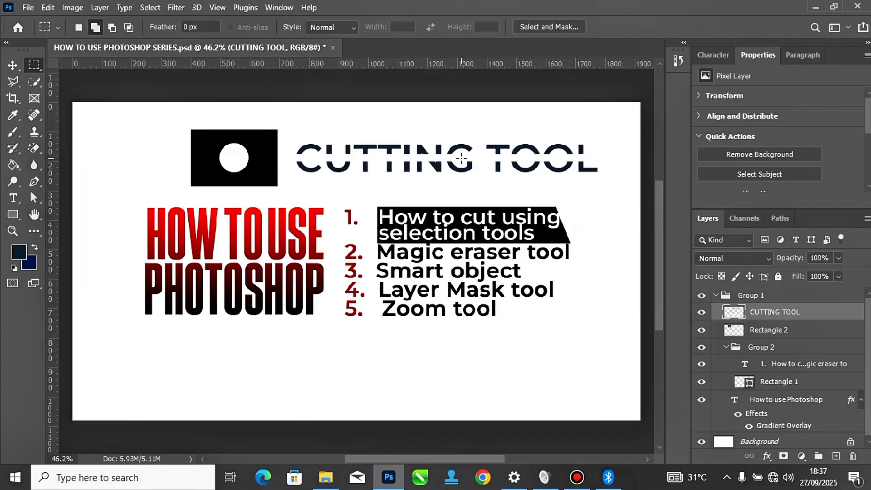
click(12, 66)
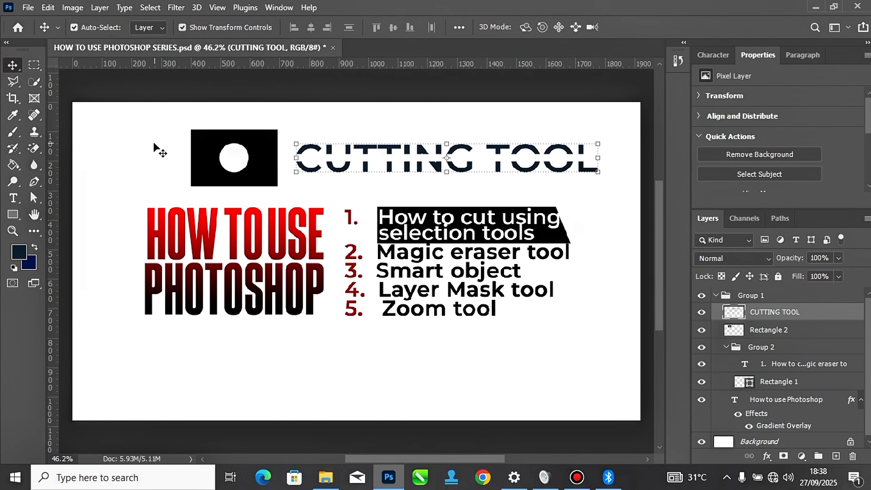
Step: Place the baby picture from the MY BACKGROUNDS folder as an embedded image and position it over the numbered list
click(28, 7)
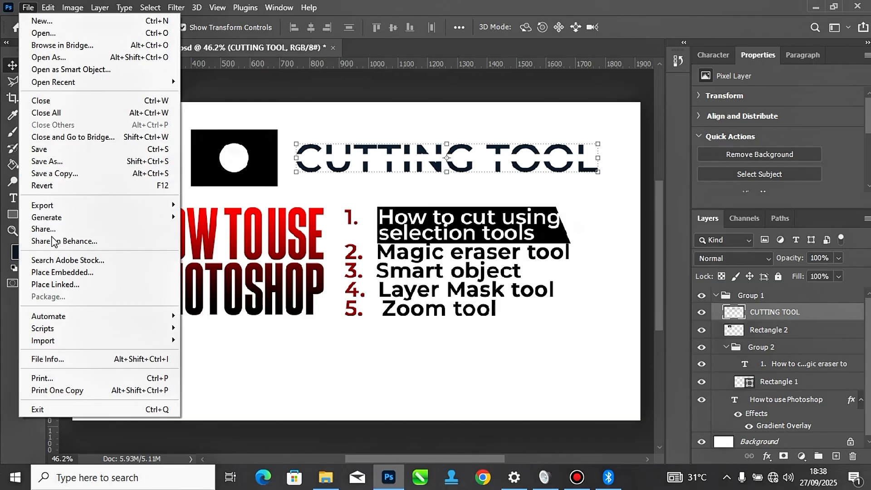
click(68, 271)
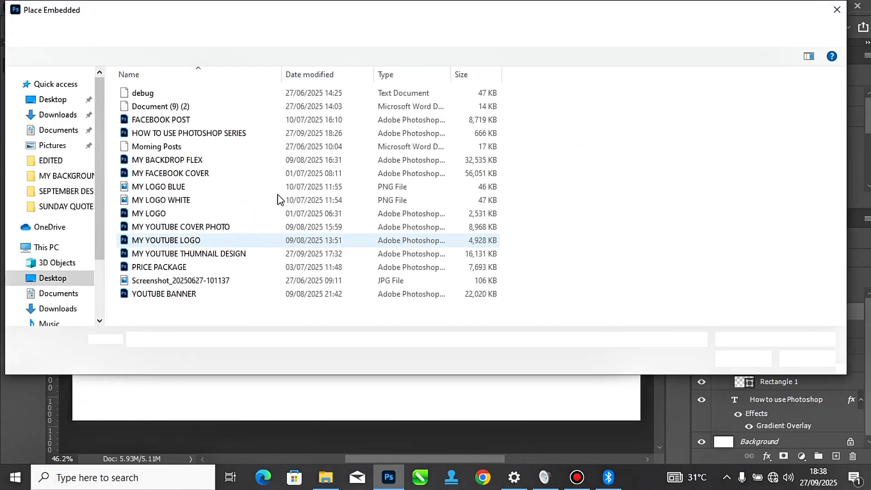
click(67, 175)
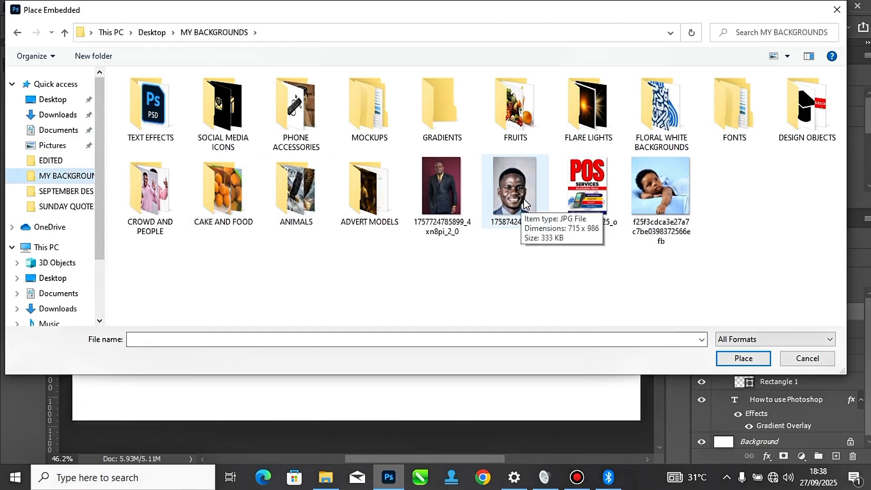
click(637, 192)
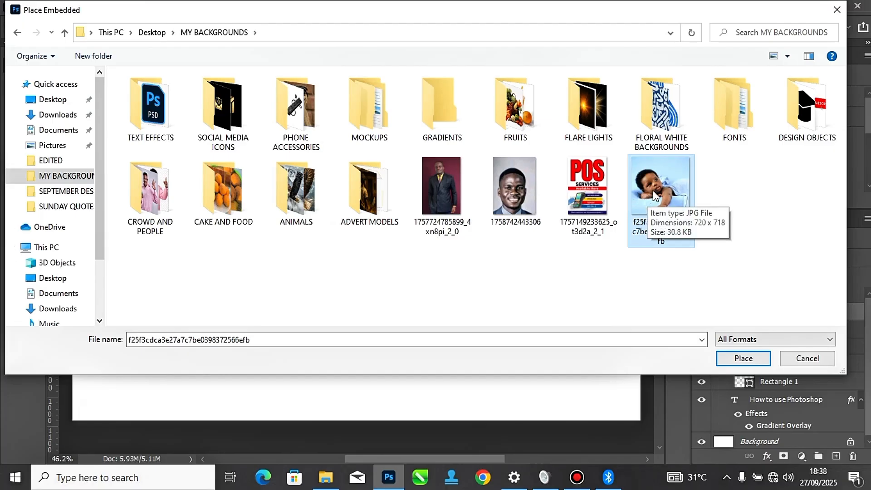
double_click(651, 194)
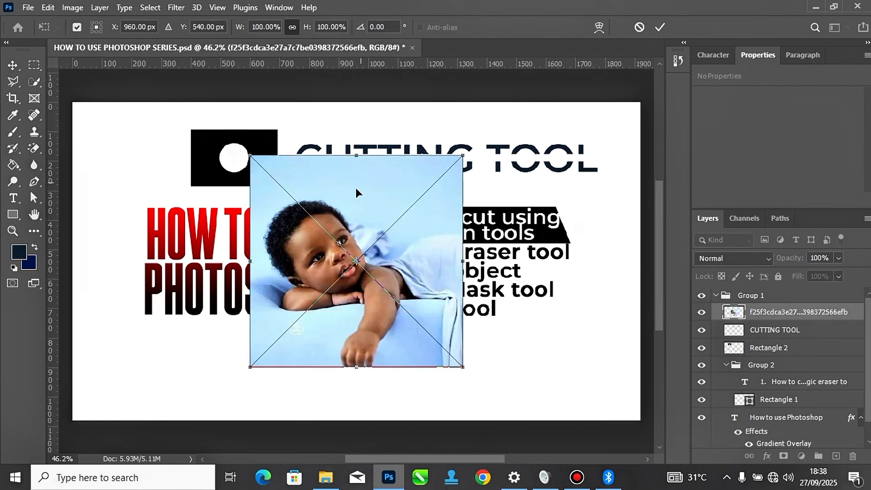
drag(356, 189, 441, 205)
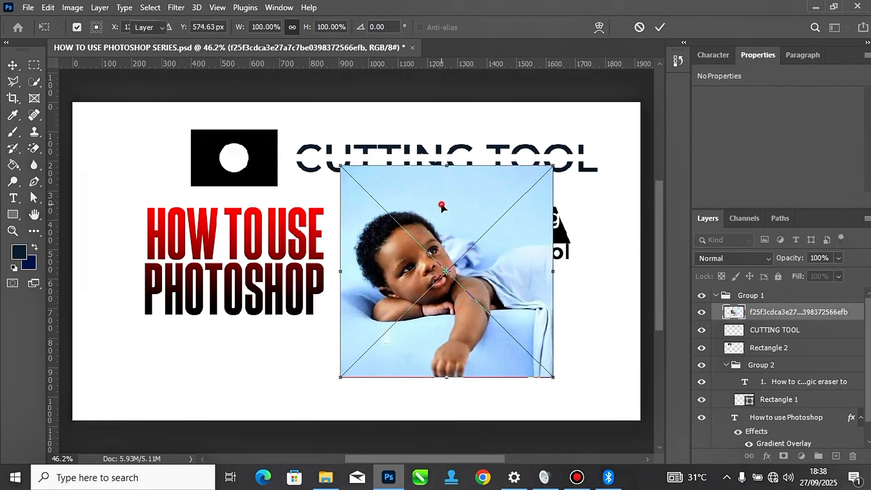
key(Return)
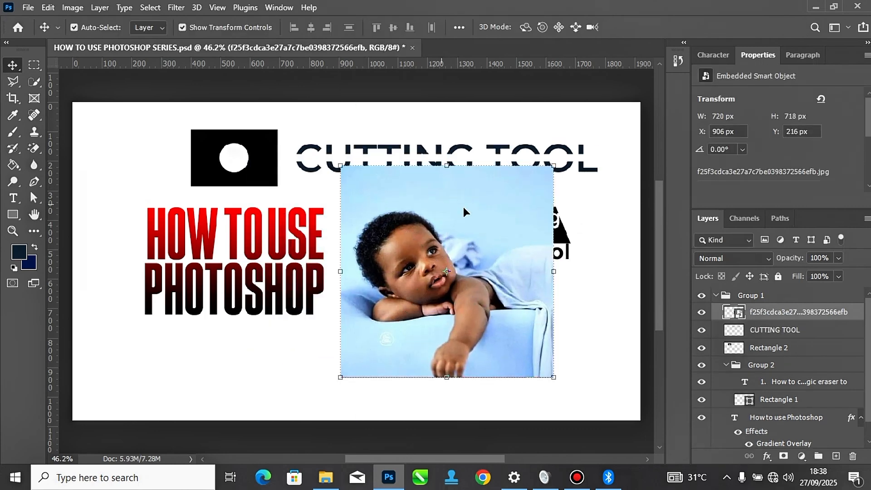
Step: Move the baby picture up to about Y 173 px and rasterize its layer
drag(498, 238, 516, 228)
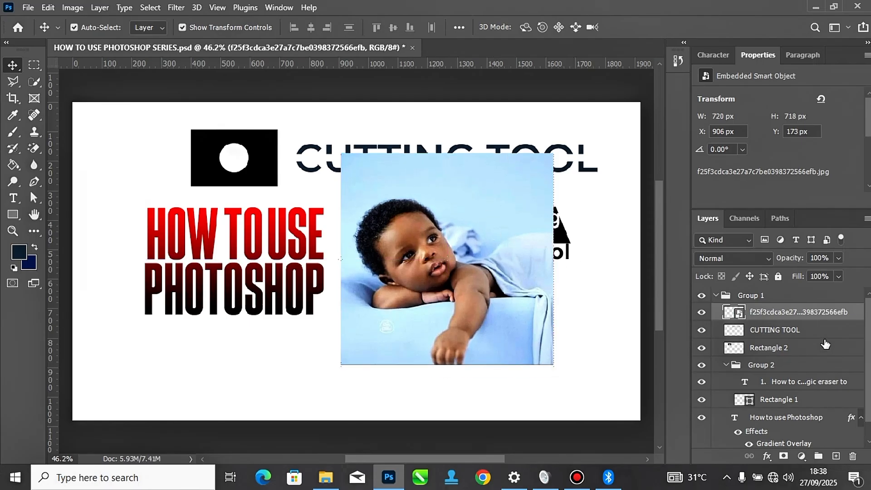
right_click(780, 312)
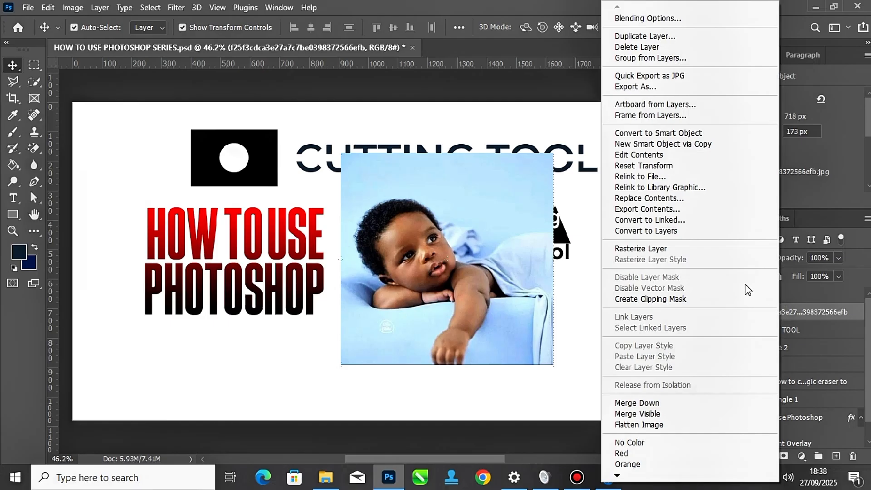
click(668, 247)
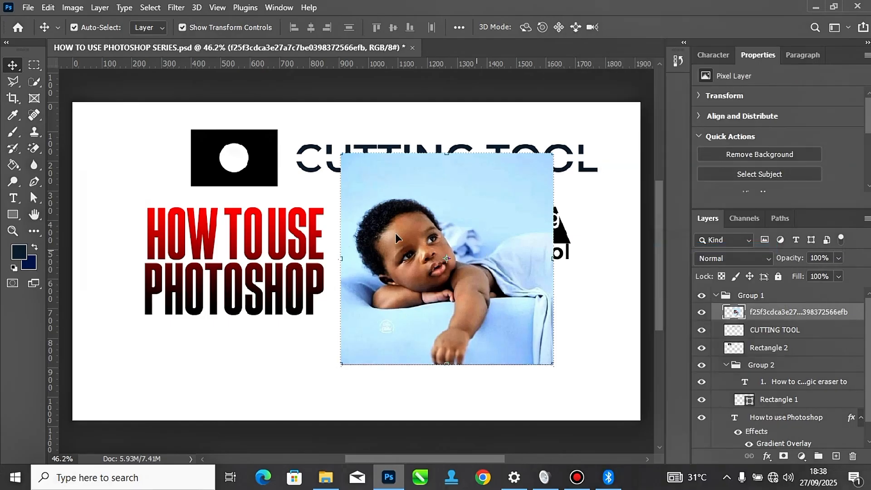
Step: Select the baby with the Object Selection tool in Lasso mode by tracing around the figure, and cut it out of the picture
click(35, 82)
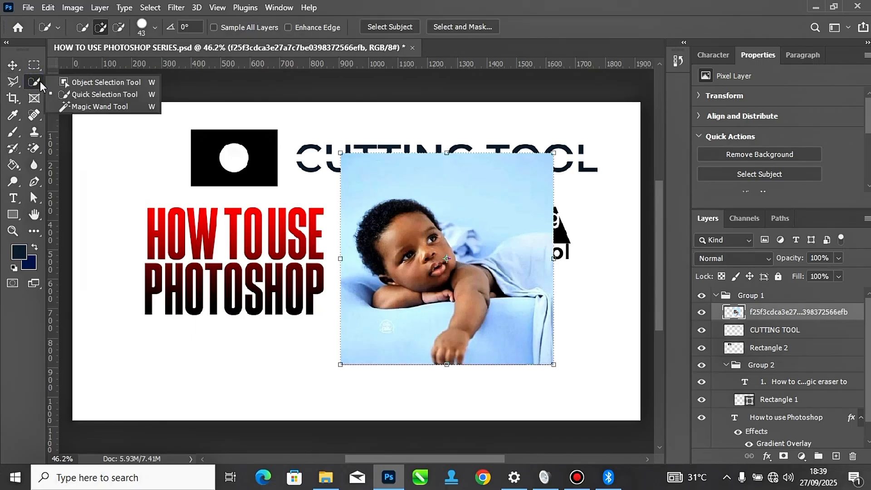
click(93, 83)
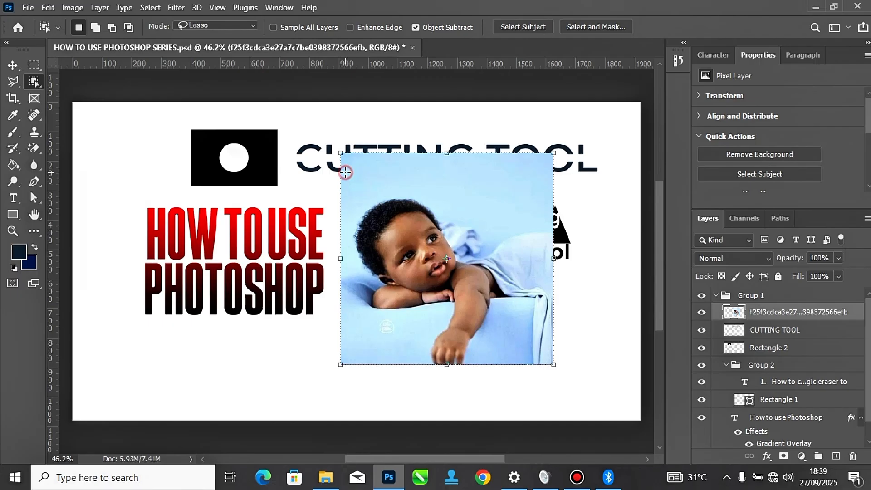
mouse_move(345, 172)
mouse_down()
mouse_move(381, 211)
mouse_move(402, 188)
mouse_up()
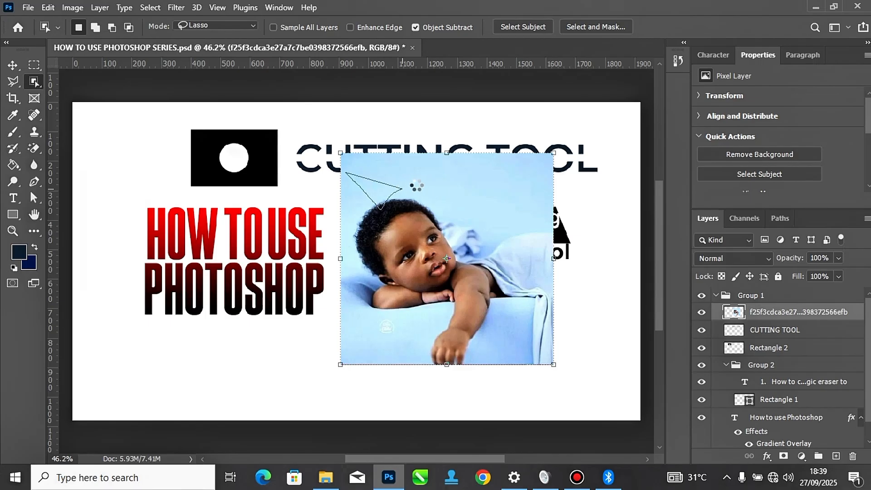
click(387, 187)
mouse_move(381, 184)
mouse_down()
mouse_move(346, 199)
mouse_move(343, 235)
mouse_up()
mouse_move(354, 266)
mouse_down()
mouse_move(363, 300)
mouse_move(379, 312)
mouse_move(445, 312)
mouse_move(421, 351)
mouse_move(474, 360)
mouse_move(505, 306)
mouse_move(523, 302)
mouse_move(535, 313)
mouse_move(526, 342)
mouse_move(554, 373)
mouse_move(568, 278)
mouse_move(553, 230)
mouse_move(533, 223)
mouse_move(467, 254)
mouse_move(427, 201)
mouse_move(394, 187)
mouse_up()
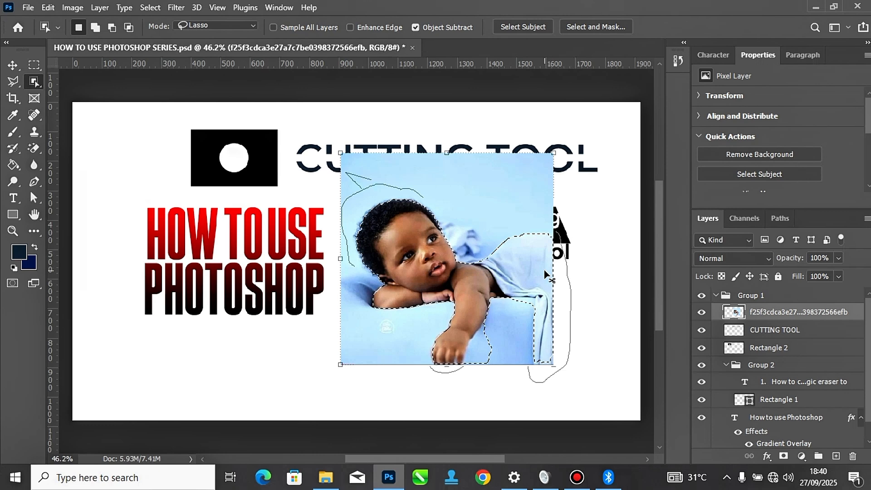
key(Delete)
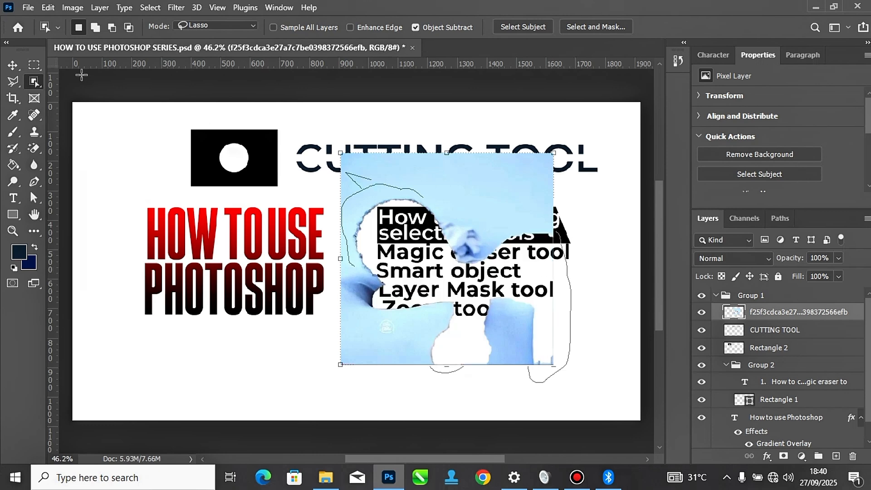
Step: Move the leftover blue background picture off the numbered list and over the HOW TO USE PHOTOSHOP title
click(13, 65)
drag(445, 177, 268, 165)
drag(371, 249, 376, 195)
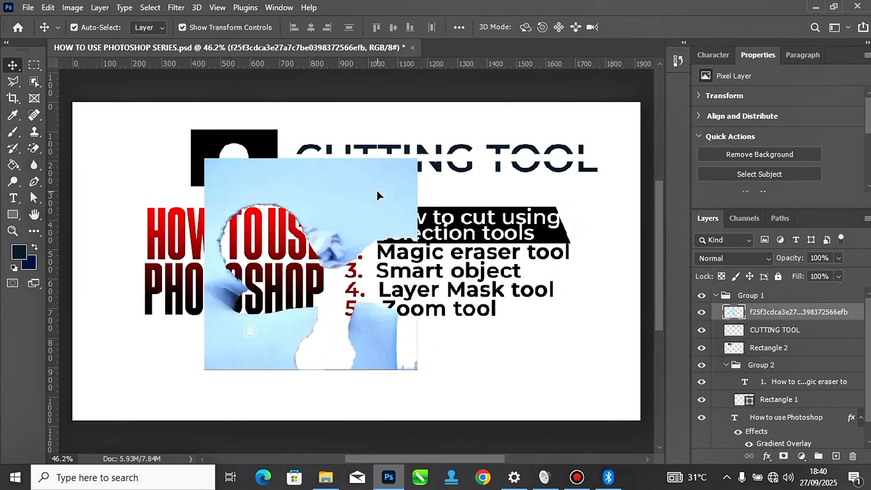
Step: Paste the cut-out baby into the lower-right corner of the canvas and delete the leftover blue background picture
key(ctrl+v)
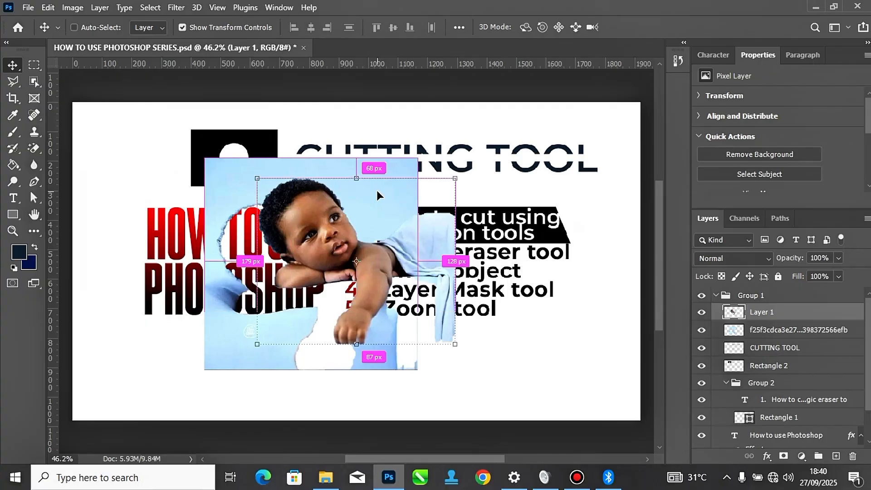
drag(376, 191, 578, 336)
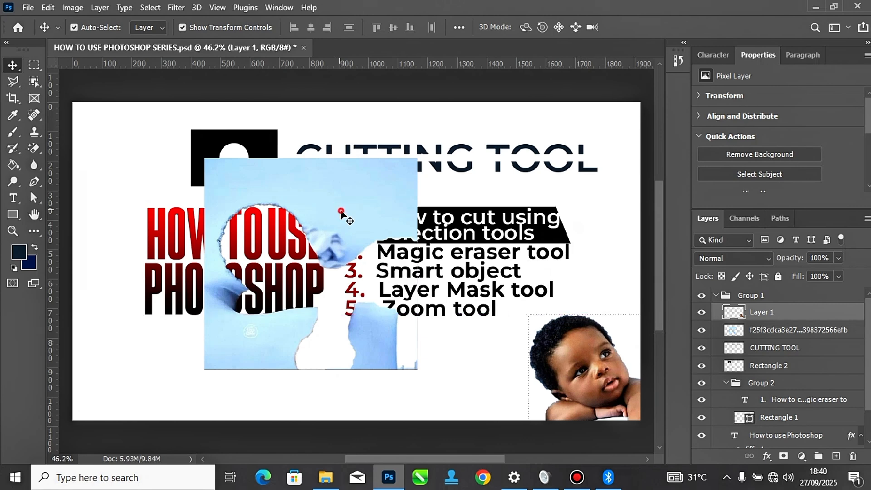
click(340, 211)
key(Delete)
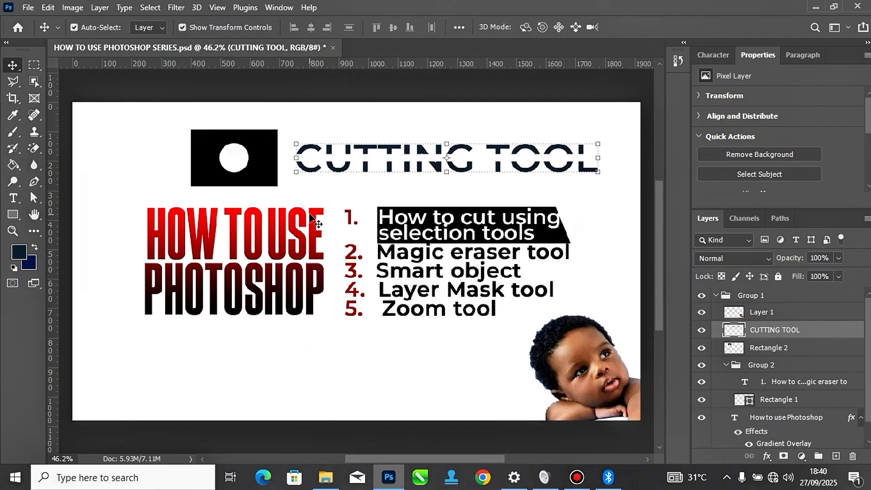
Step: Choose the Magic Eraser tool and place the picture of the man in a pink hoodie from the CROWD AND PEOPLE folder, slightly left of the canvas centre
click(32, 147)
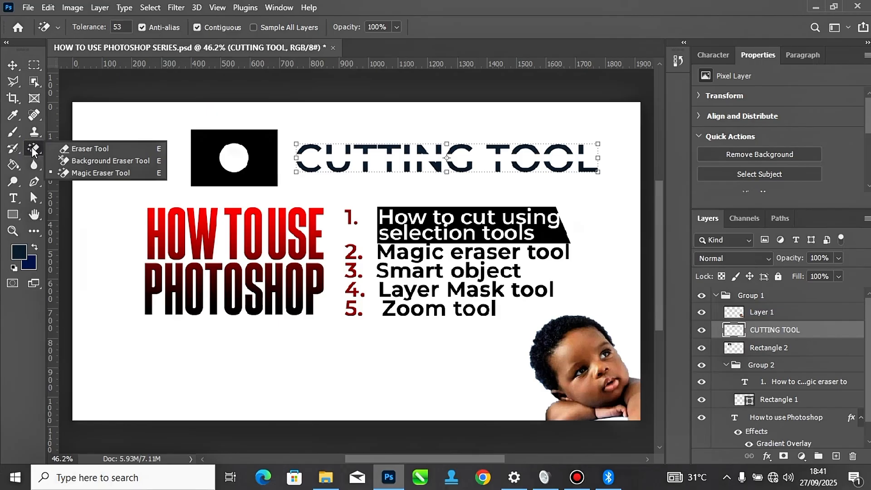
click(91, 172)
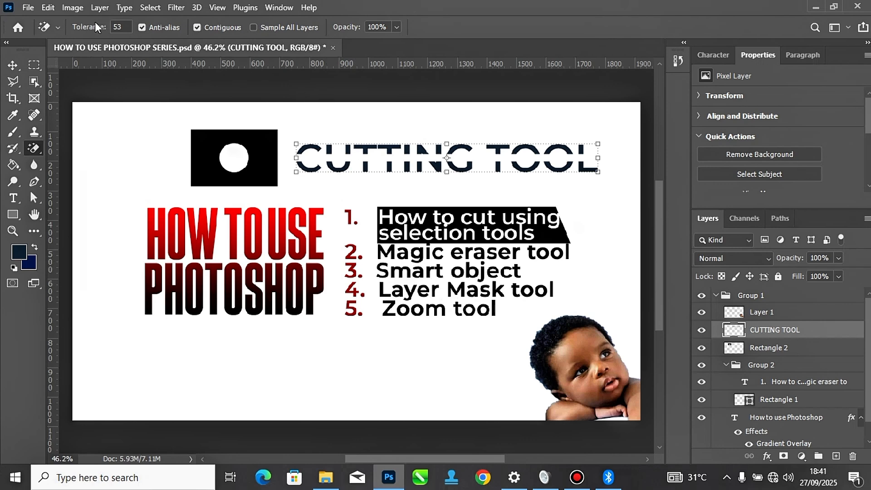
click(28, 8)
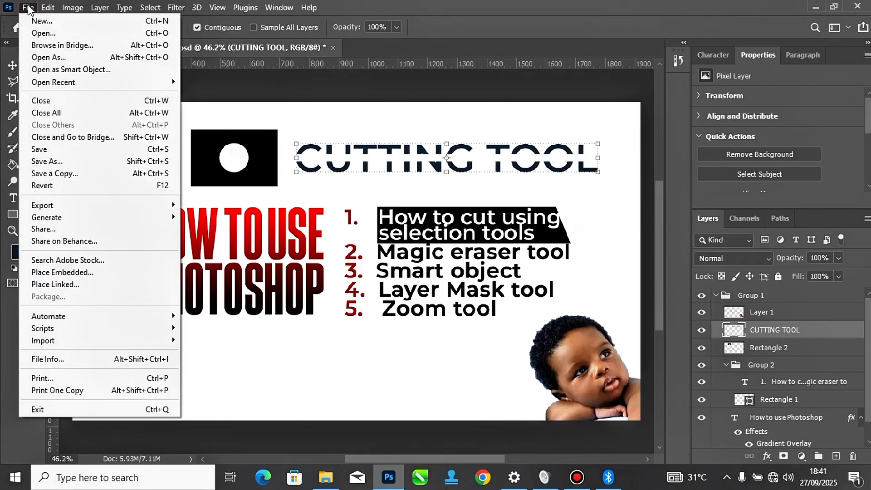
click(70, 272)
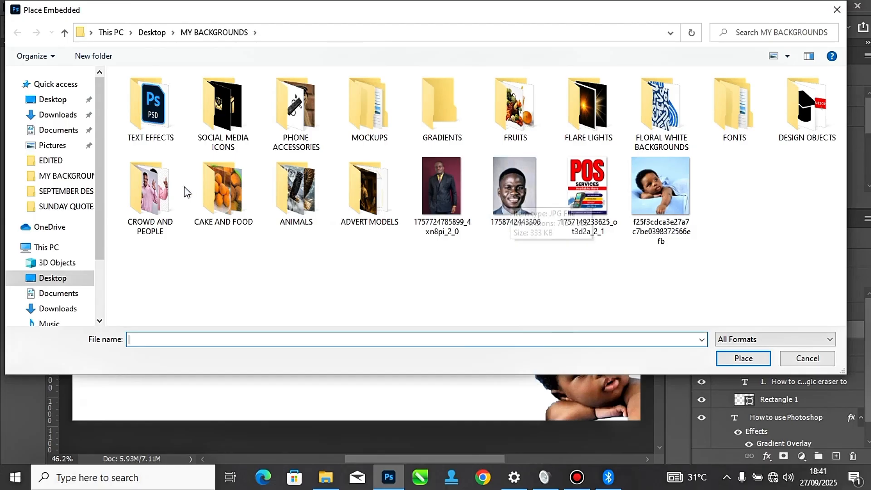
click(163, 196)
double_click(163, 196)
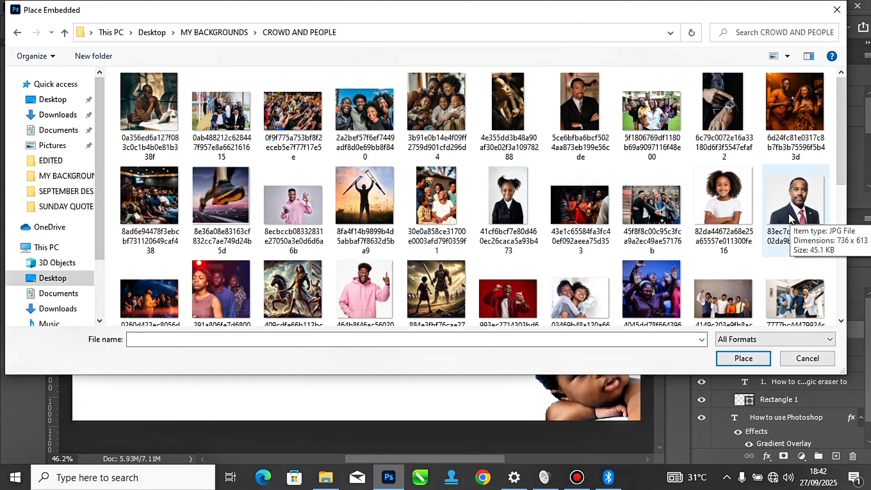
double_click(369, 297)
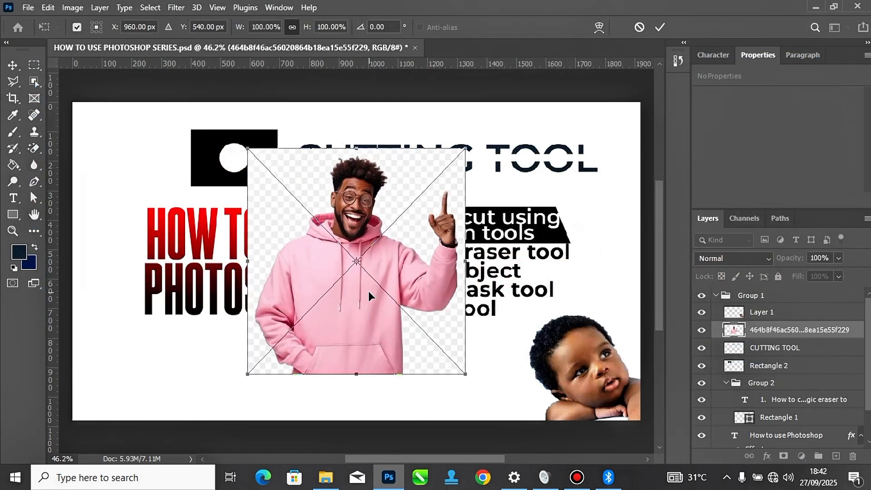
drag(401, 256, 383, 257)
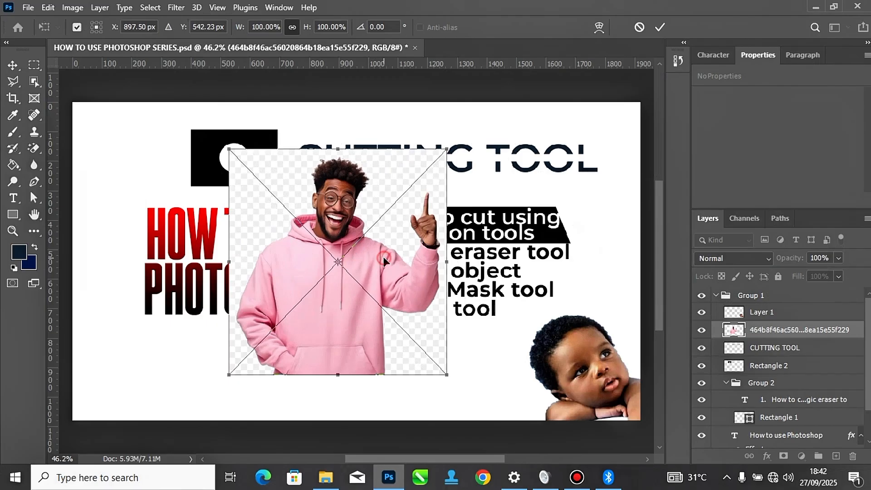
key(e)
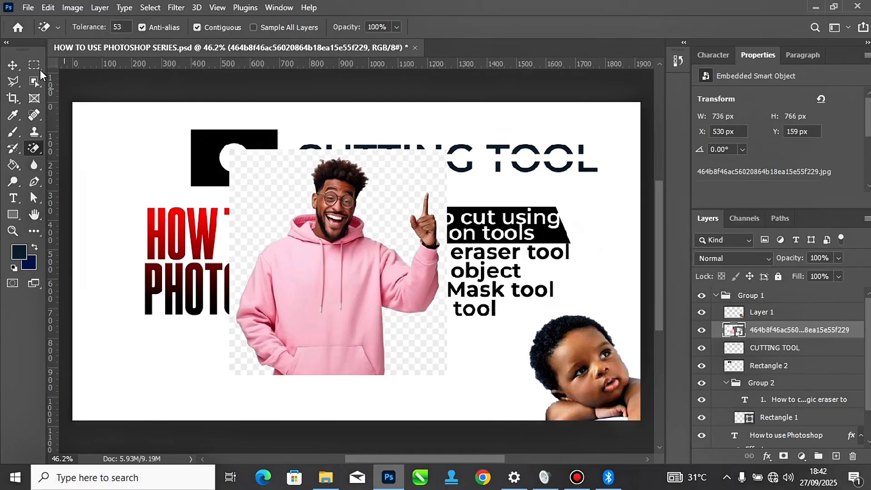
Step: Rasterize the layer with the man in the pink hoodie
click(18, 64)
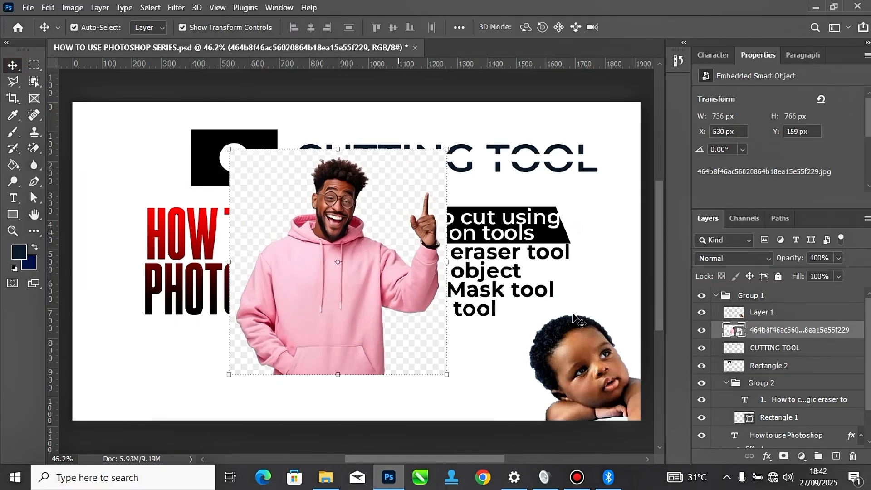
right_click(776, 341)
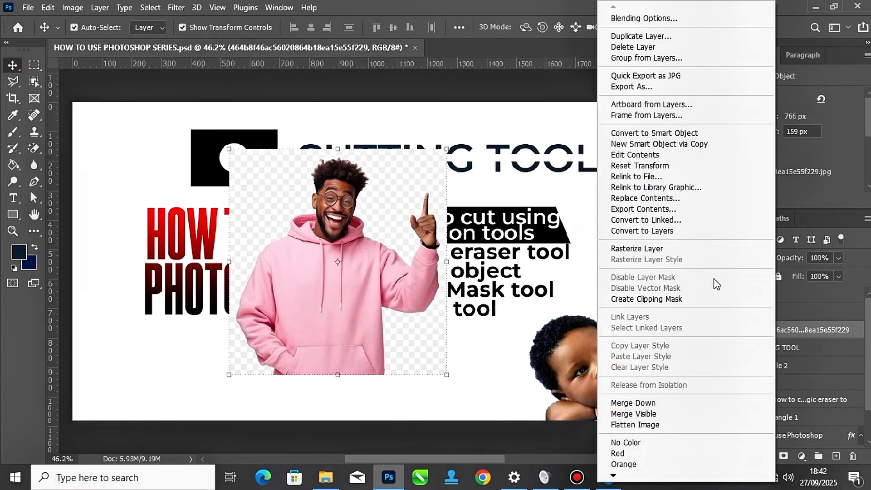
click(691, 253)
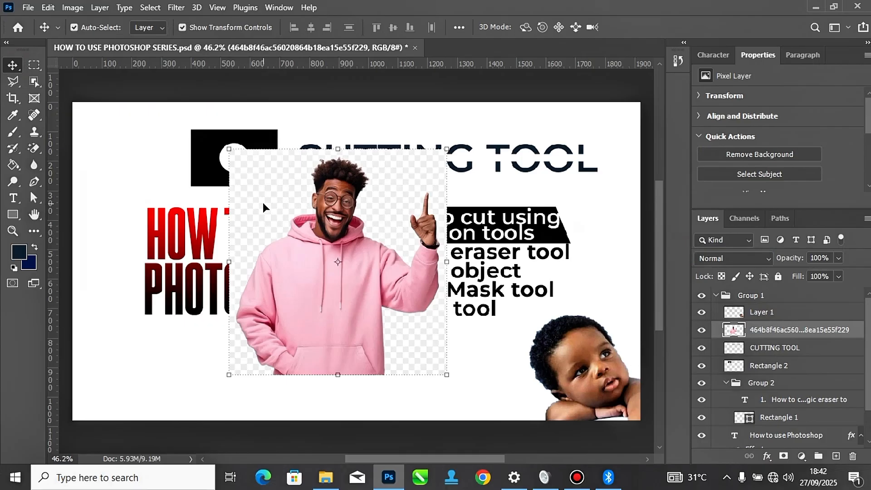
Step: Move the picture of the man in the pink hoodie slightly right and choose the Magic Eraser tool
drag(320, 246, 354, 254)
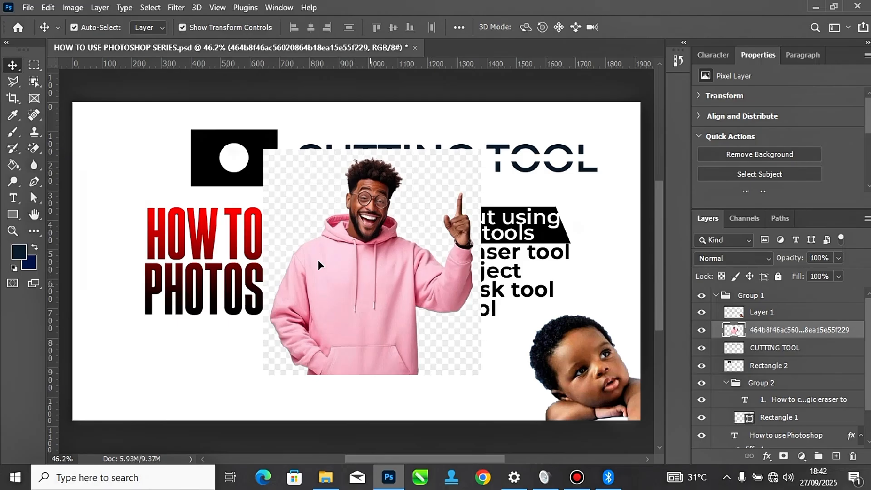
click(32, 146)
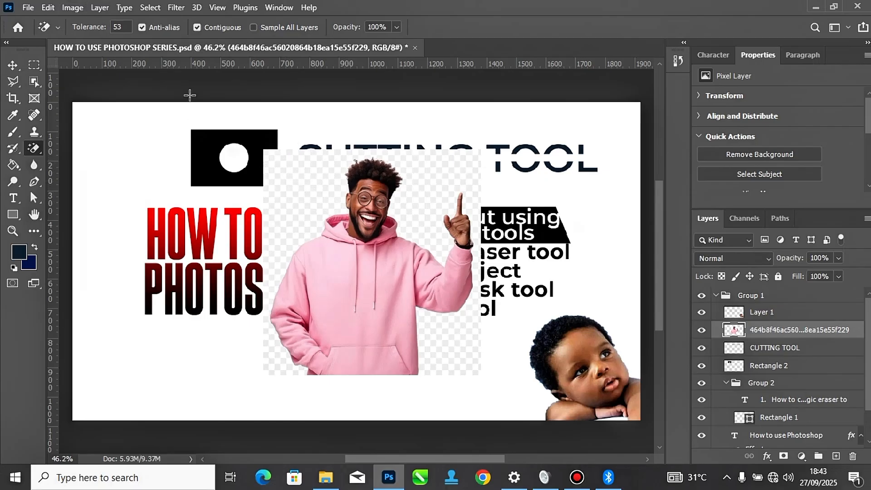
Step: Try erasing the checkered background around the man with the Magic Eraser at tolerance 53 and at tolerance 16, undoing each attempt
click(301, 189)
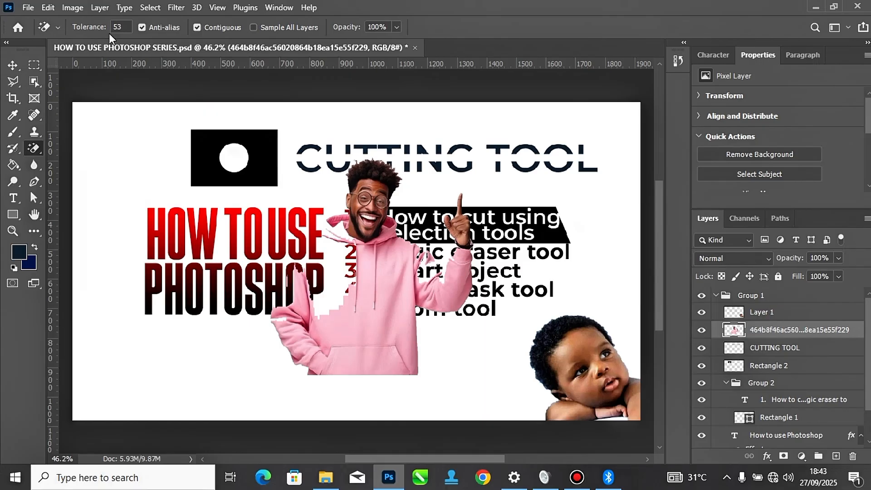
key(ctrl+z)
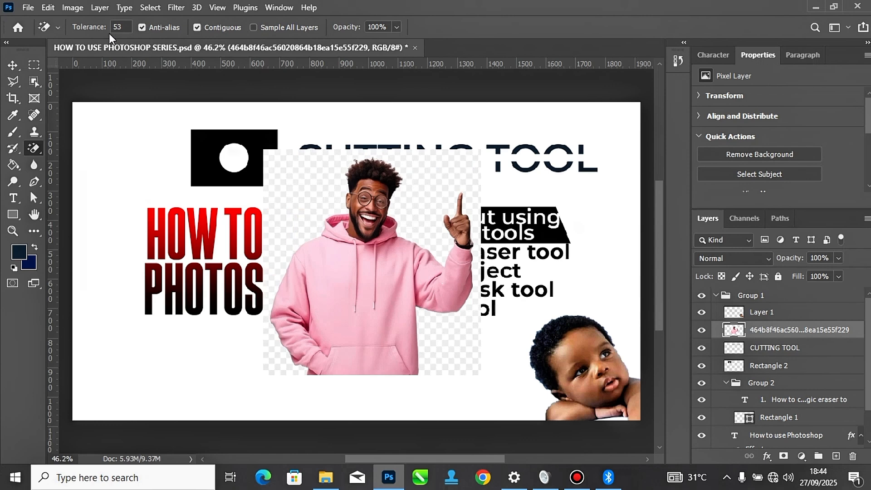
mouse_move(104, 31)
mouse_down()
mouse_move(87, 29)
mouse_move(94, 29)
mouse_up()
click(291, 189)
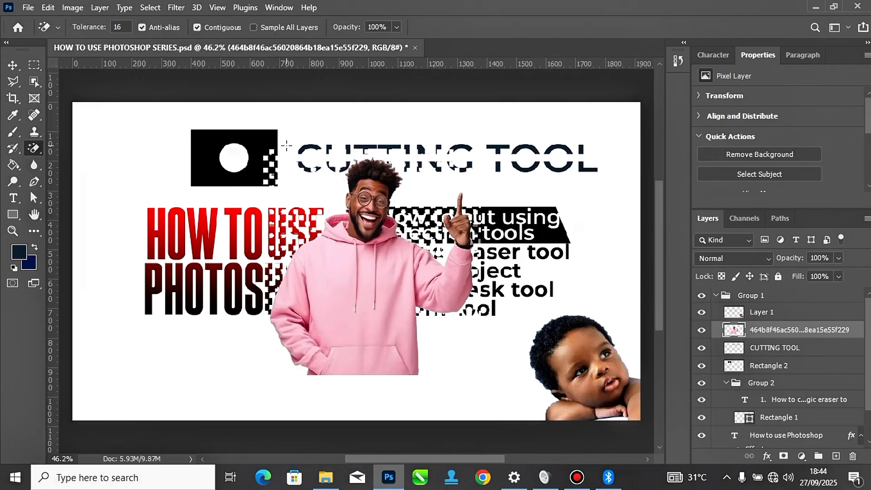
key(ctrl+z)
key(ctrl+z)
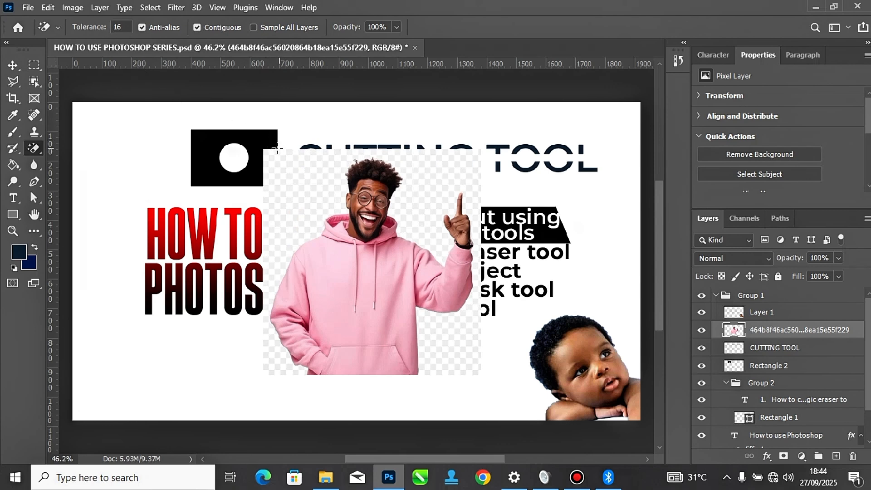
Step: Erase the checkered background around the man with the Magic Eraser at tolerance 23, and return to the Move tool
drag(90, 31, 93, 30)
click(309, 196)
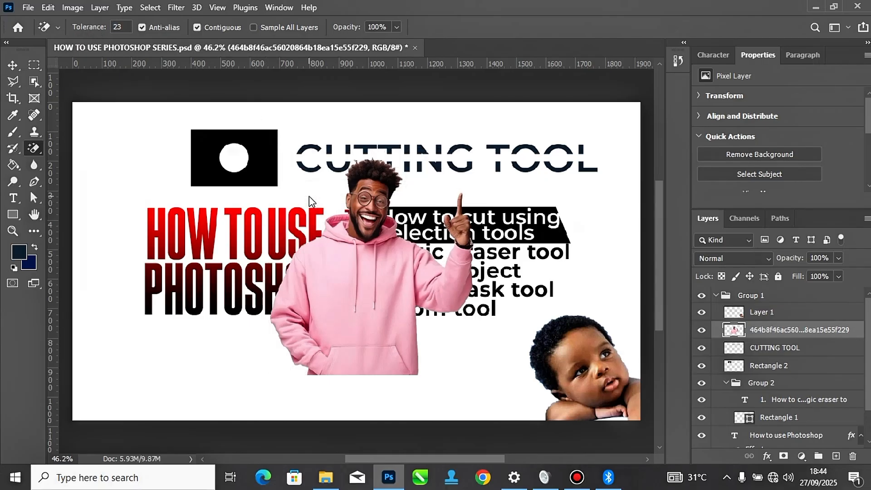
click(17, 66)
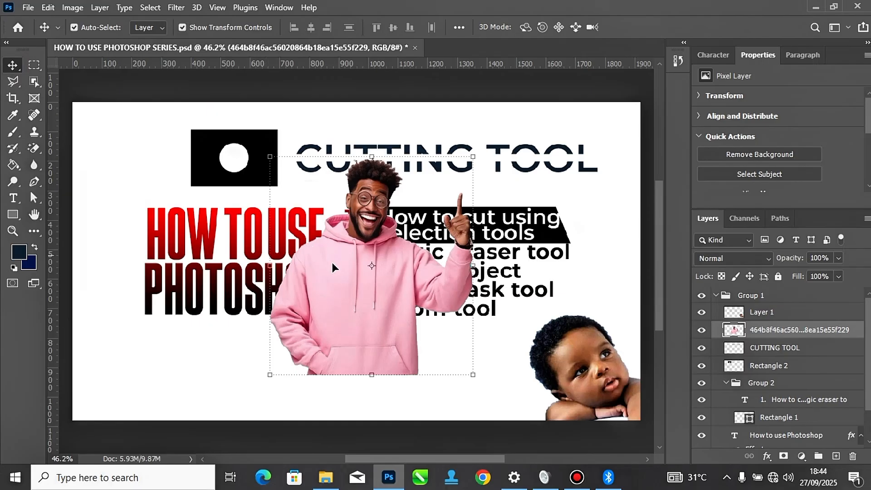
Step: Try the cut-out man at several spots around the HOW TO USE PHOTOSHOP title
drag(332, 263, 118, 207)
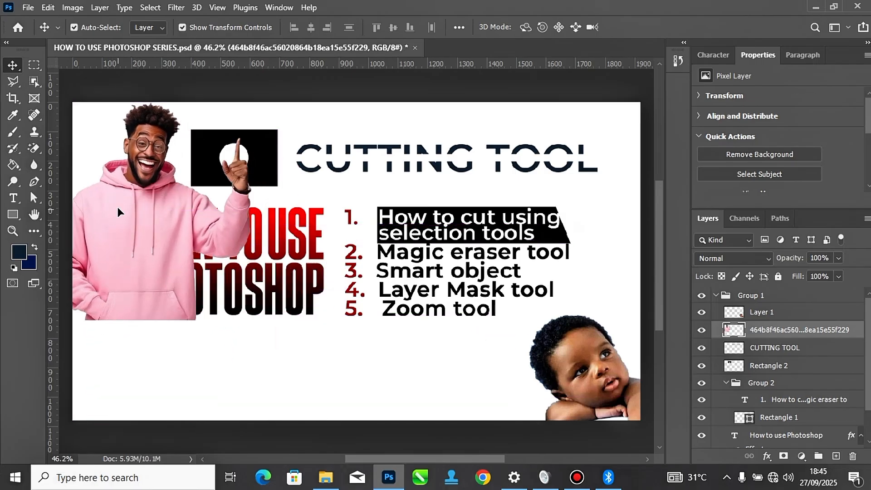
key(ctrl+z)
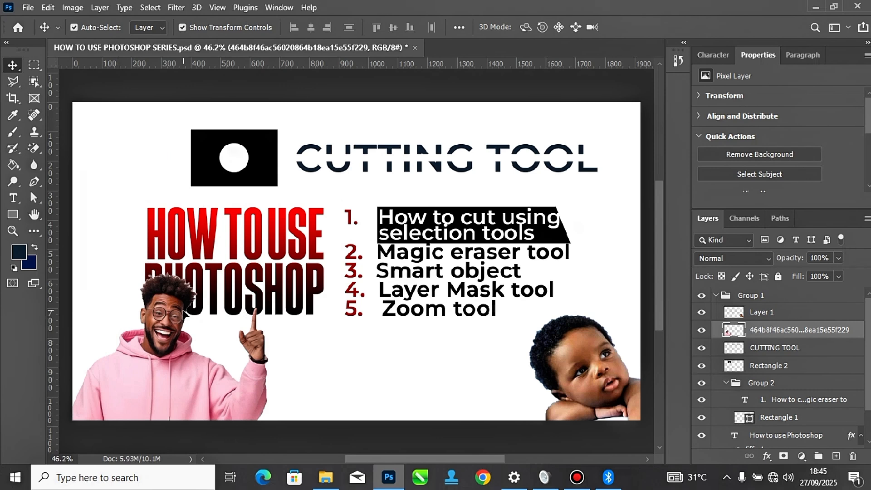
drag(182, 320, 279, 248)
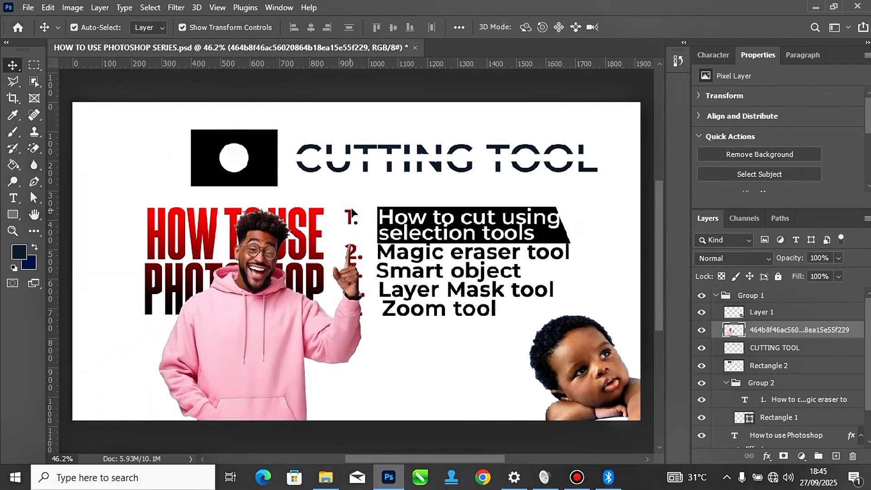
Step: Scale down the cut-out man and position him in the lower-left corner of the canvas, cropped by the bottom edge
key(ctrl+t)
drag(361, 218, 298, 255)
drag(255, 292, 135, 344)
key(Return)
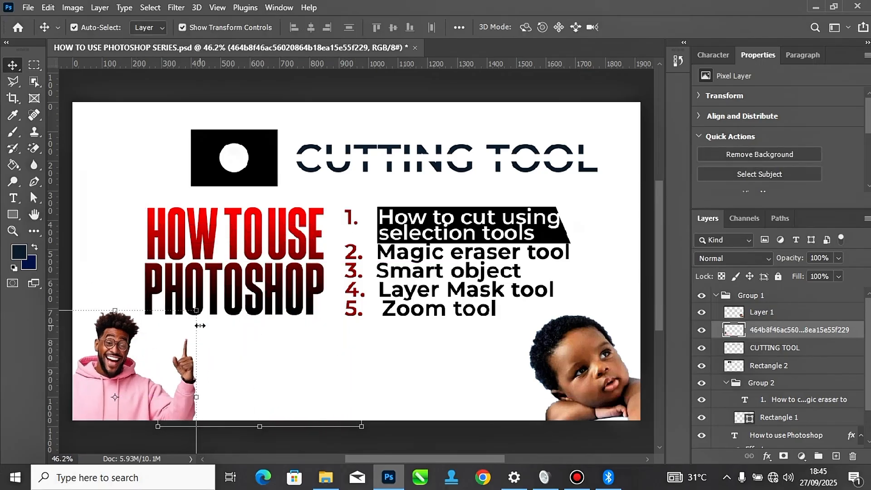
click(113, 217)
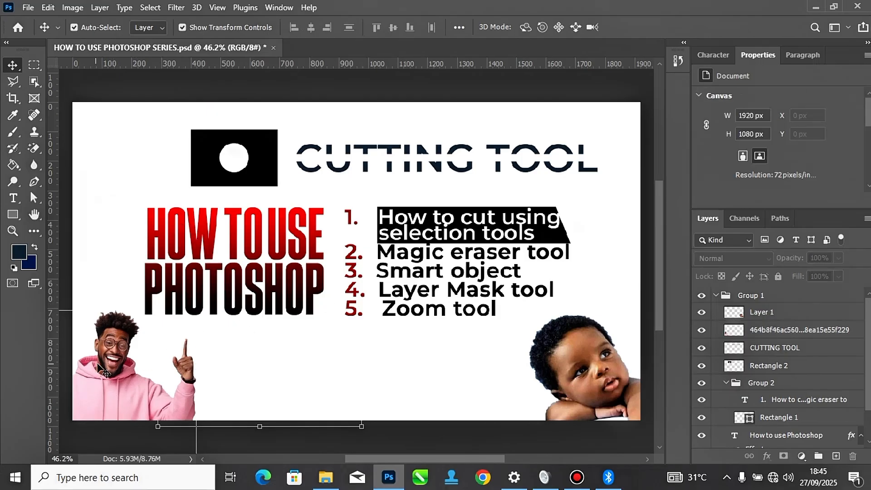
drag(101, 369, 140, 367)
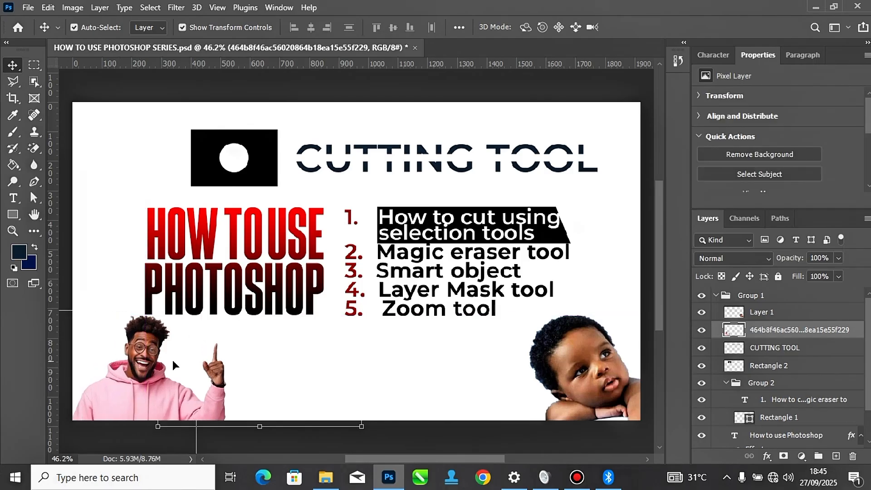
drag(151, 352, 154, 357)
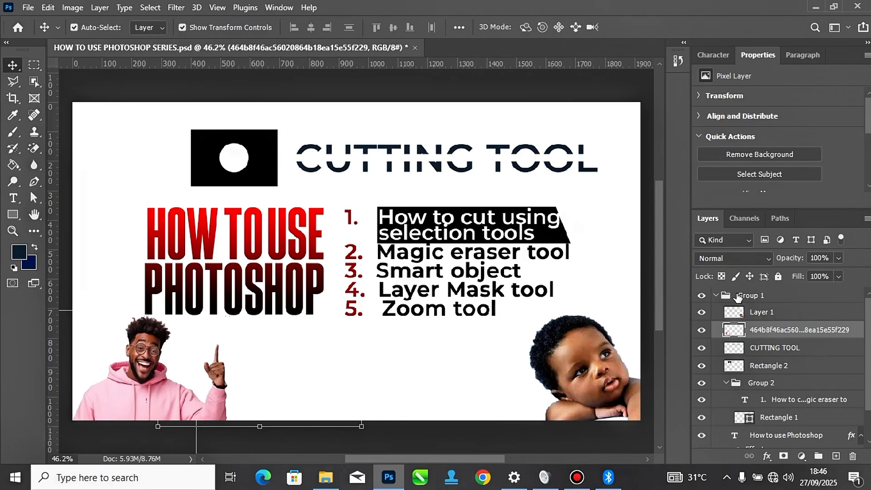
Step: Move the black rectangle slightly right and the CUTTING TOOL text slightly left so that they touch
click(767, 301)
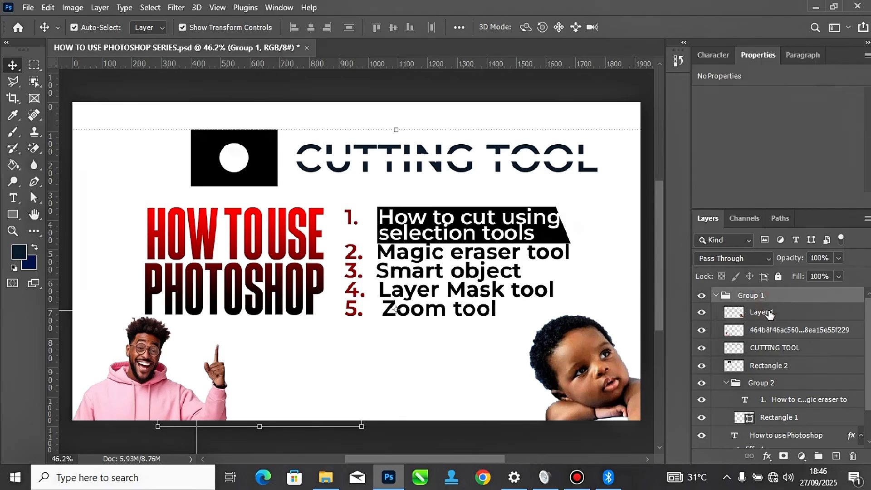
click(769, 314)
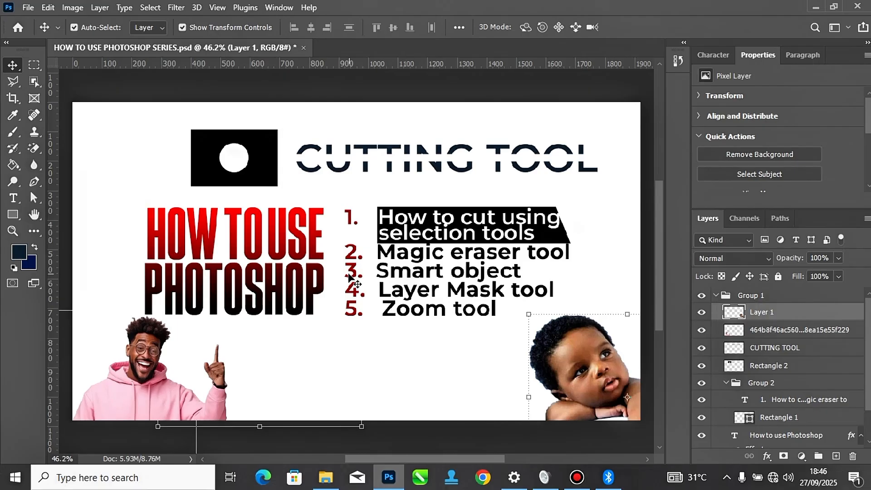
drag(271, 181, 277, 180)
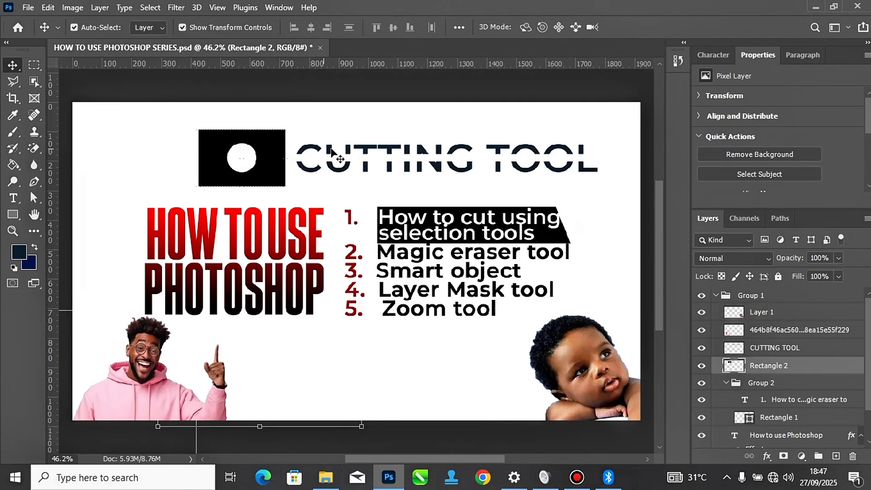
drag(327, 150, 321, 150)
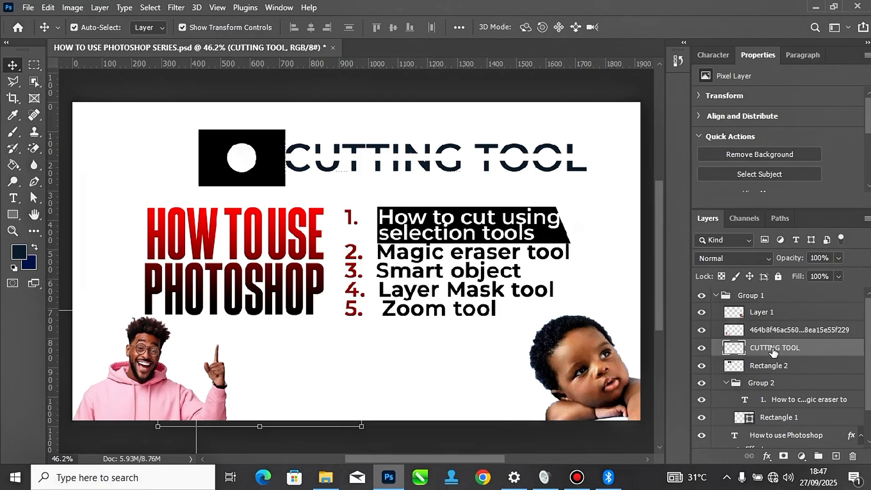
Step: Convert the CUTTING TOOL and Rectangle 2 layers together into one smart object
click(376, 150)
shift+click(244, 141)
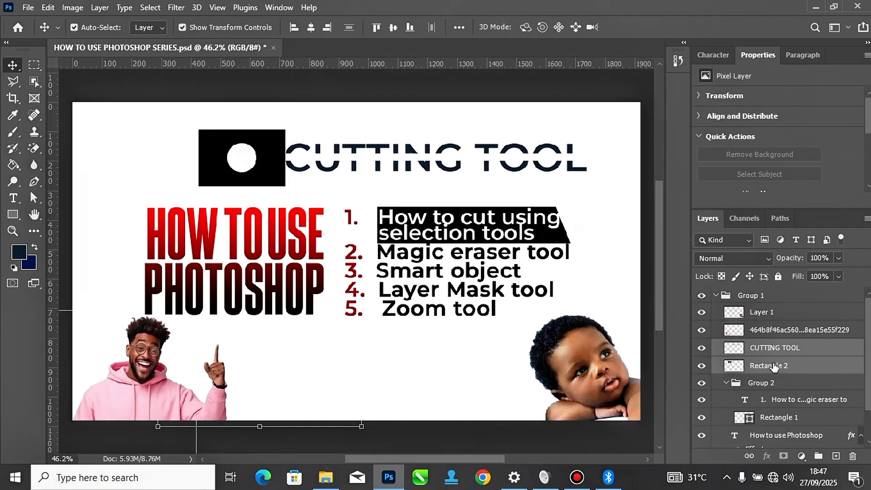
right_click(774, 366)
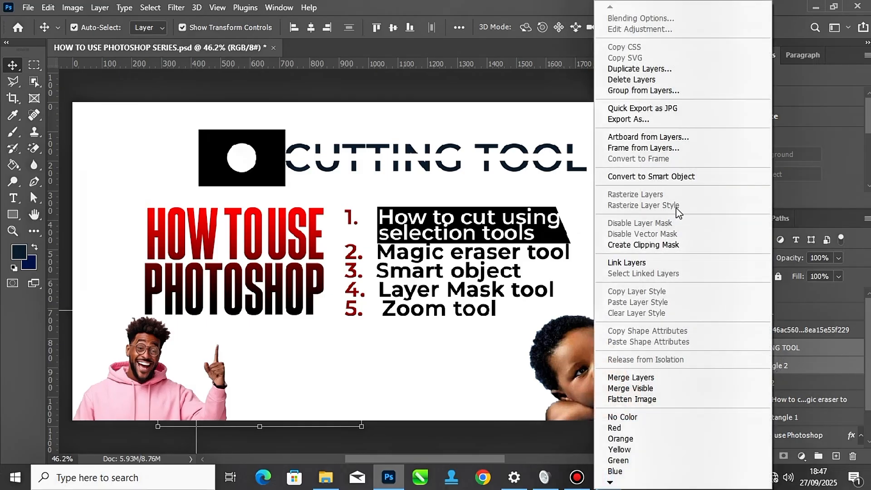
click(666, 177)
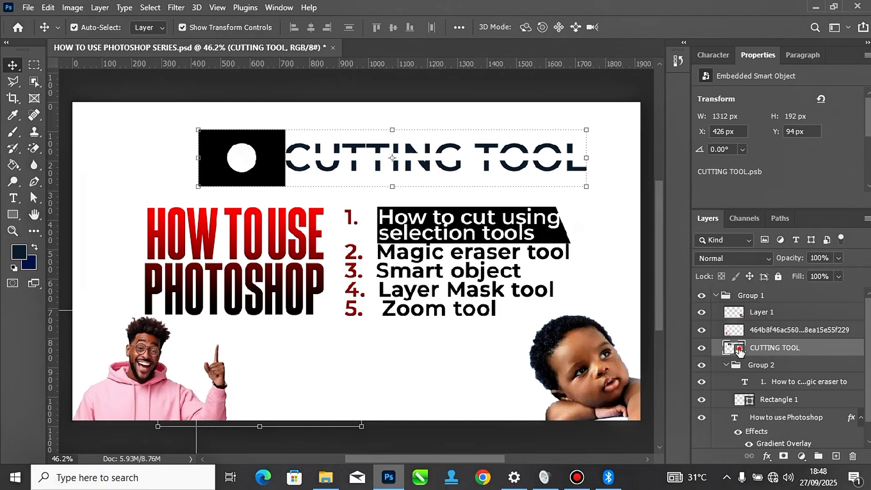
Step: Open the CUTTING TOOL smart object's contents, move the text slightly up, and close the document with its changes saved
double_click(739, 350)
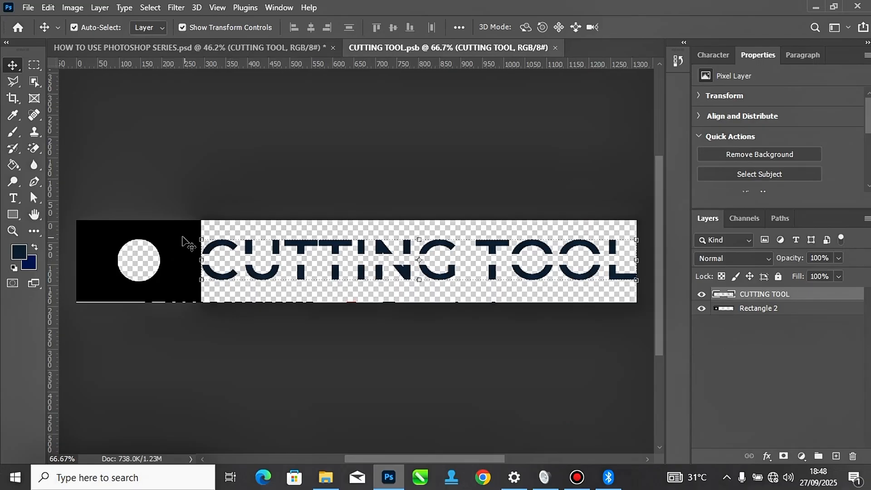
drag(176, 238, 180, 238)
drag(235, 245, 229, 244)
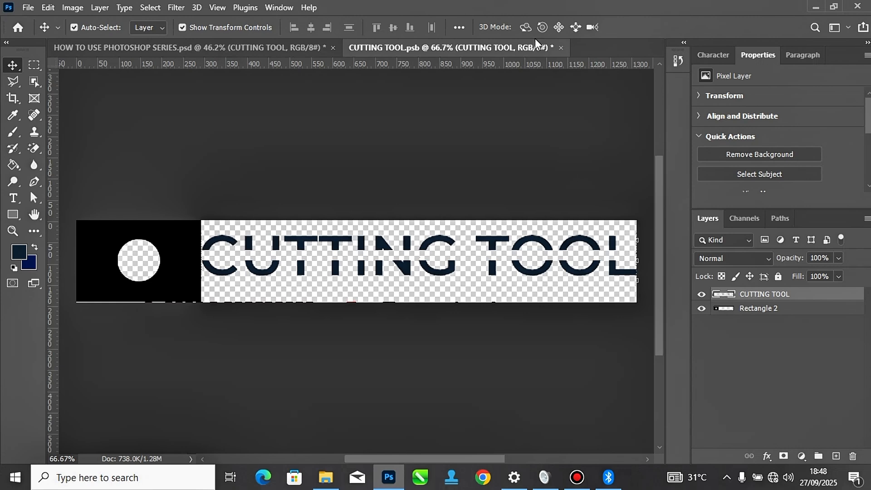
click(561, 48)
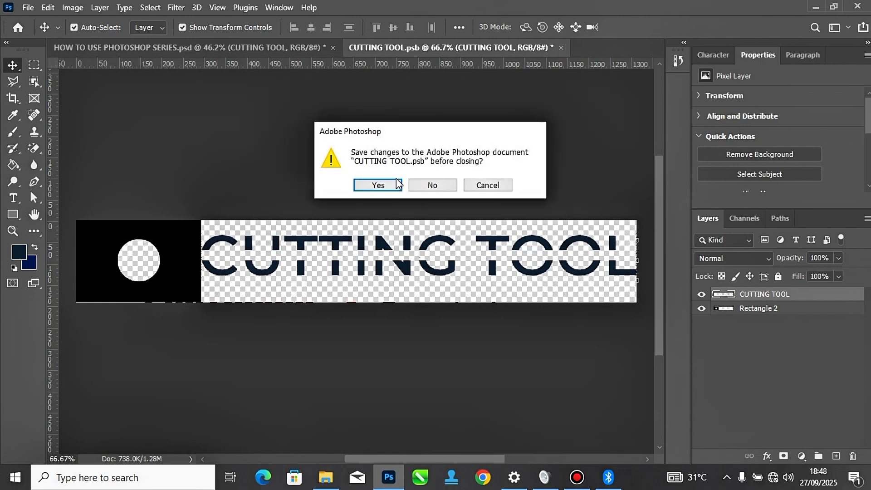
click(384, 186)
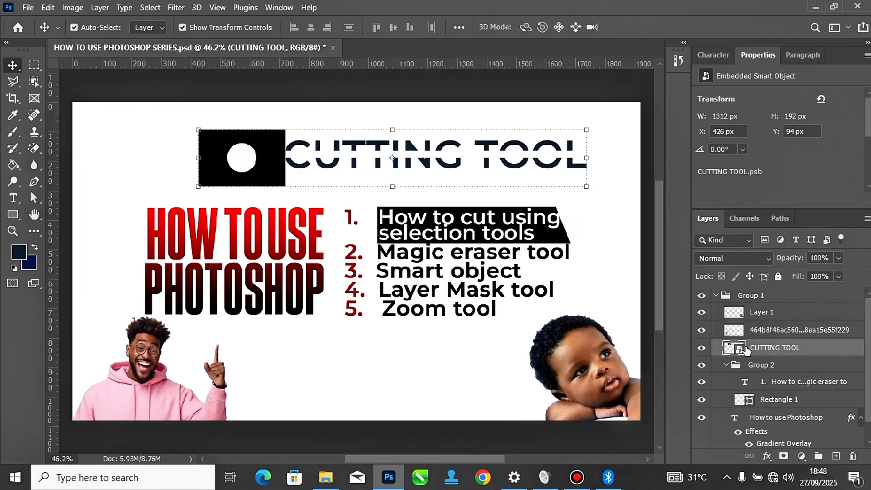
Step: Add a Color Overlay in red b90404 to the CUTTING TOOL smart object and deselect it
click(766, 455)
click(783, 398)
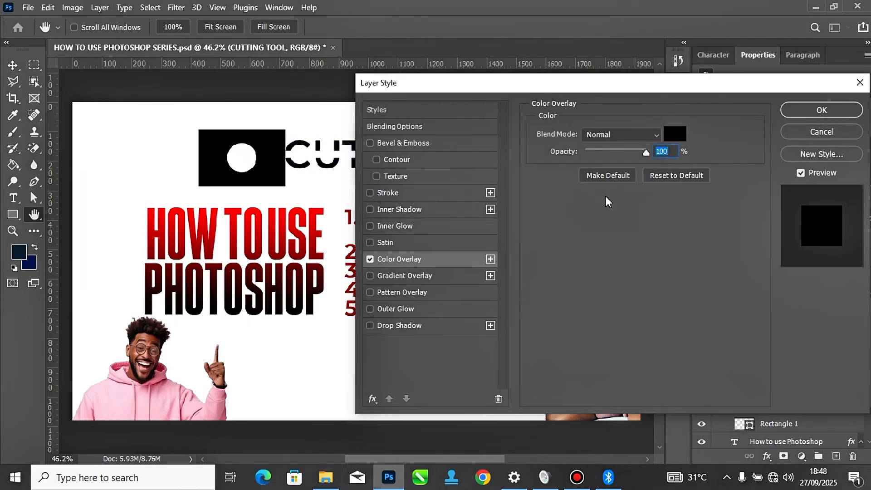
drag(531, 83, 660, 81)
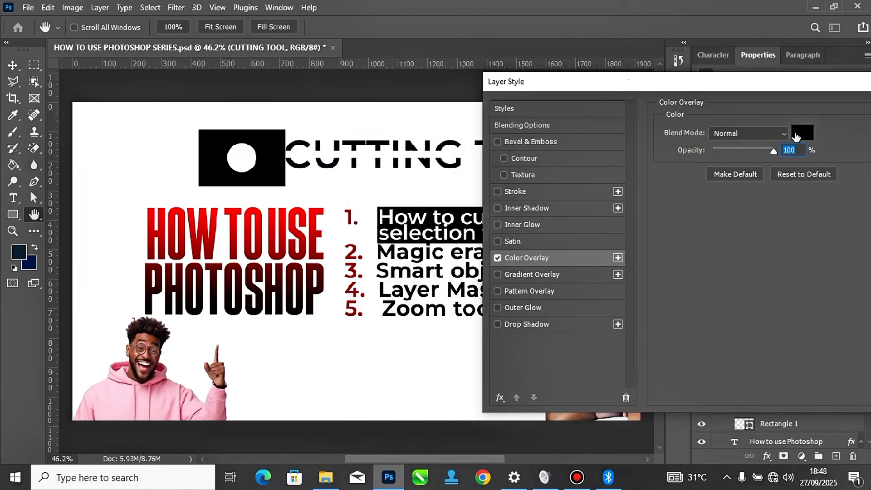
click(796, 135)
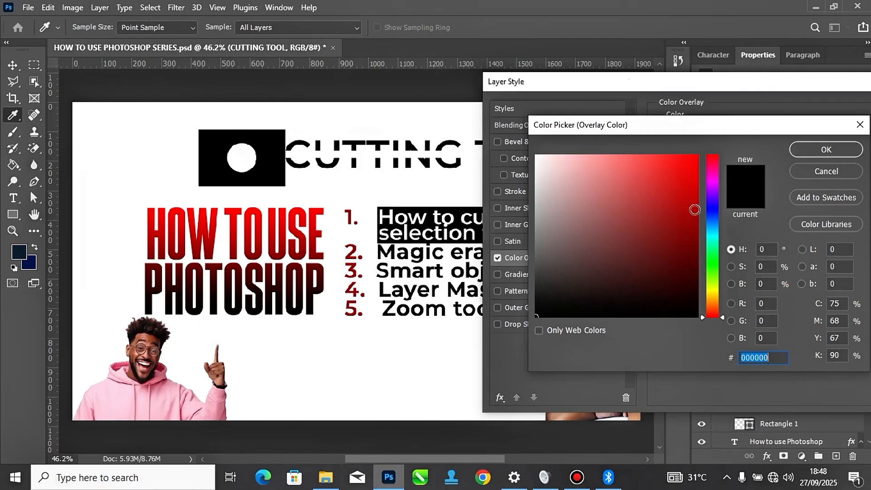
click(694, 199)
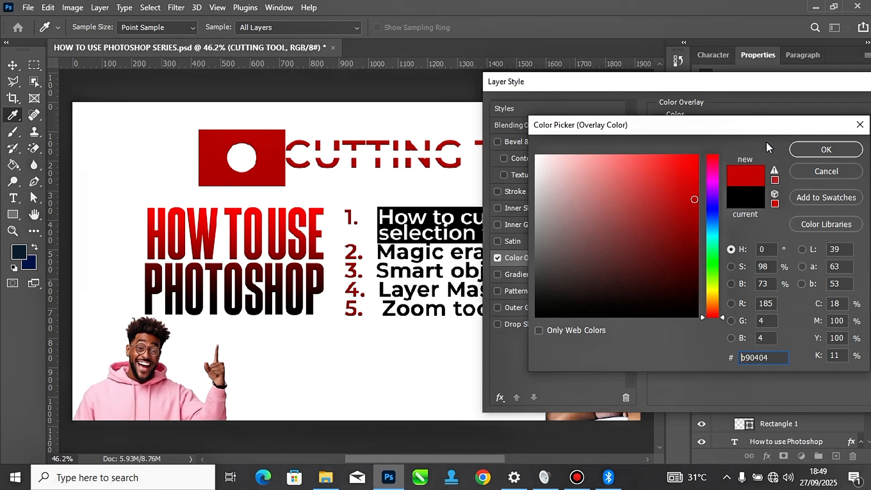
click(800, 147)
drag(797, 86, 769, 112)
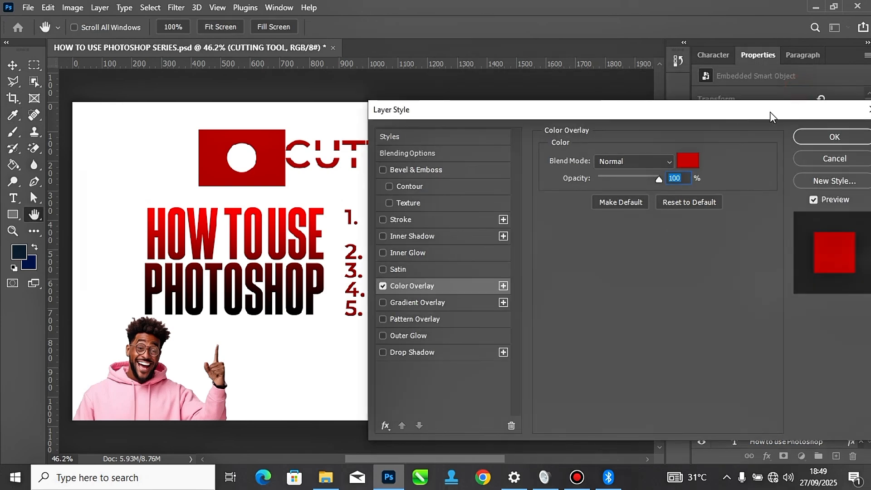
click(823, 134)
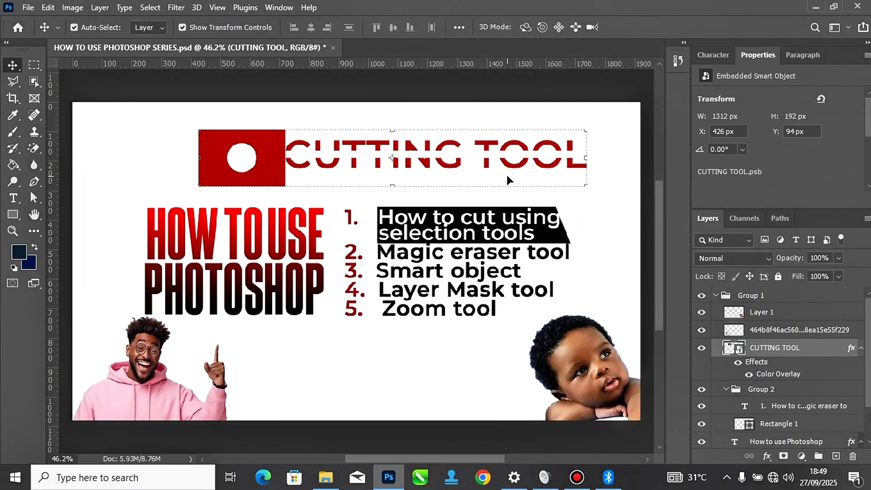
click(328, 113)
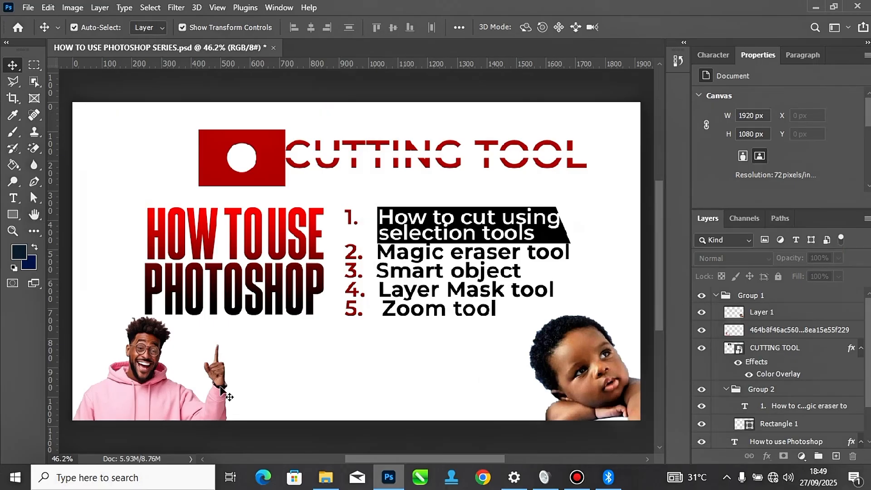
Step: Move the man in the pink hoodie up and right over the HOW TO USE PHOTOSHOP title
drag(130, 385, 270, 275)
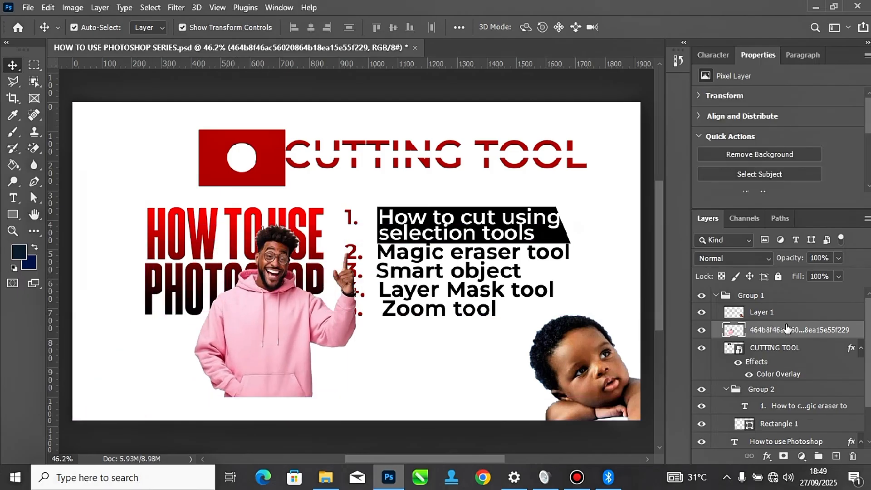
right_click(759, 331)
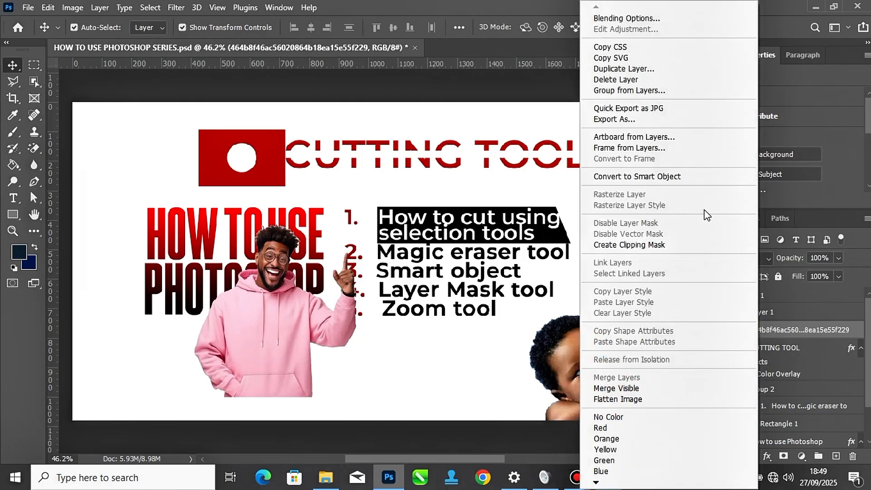
click(774, 328)
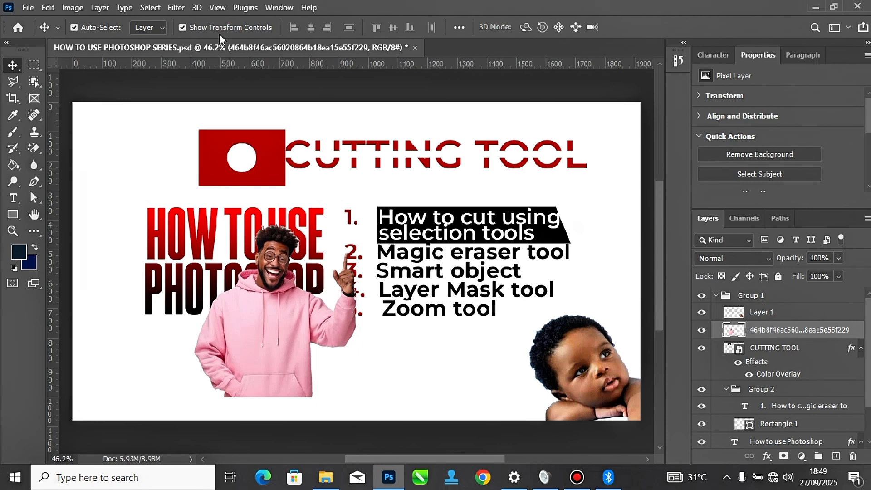
Step: Apply a Gaussian Blur with a radius of 3.6 pixels directly to the pixel layer of the man in the hoodie
click(176, 8)
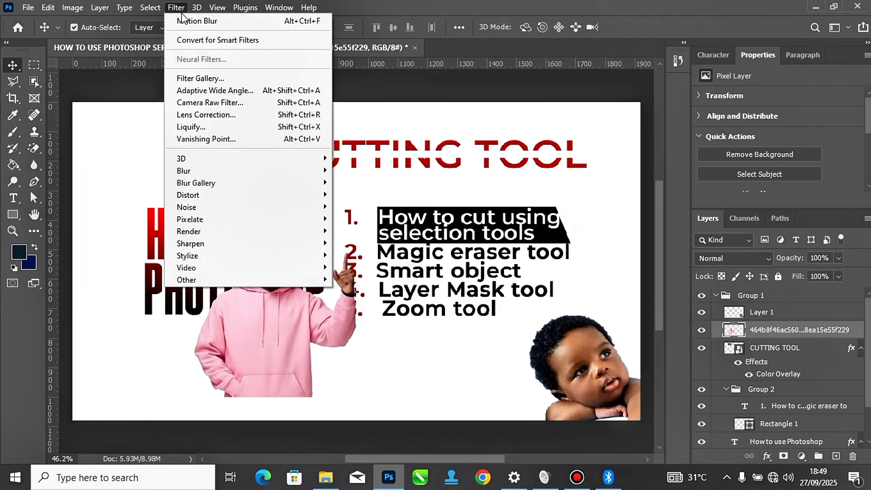
mouse_move(230, 172)
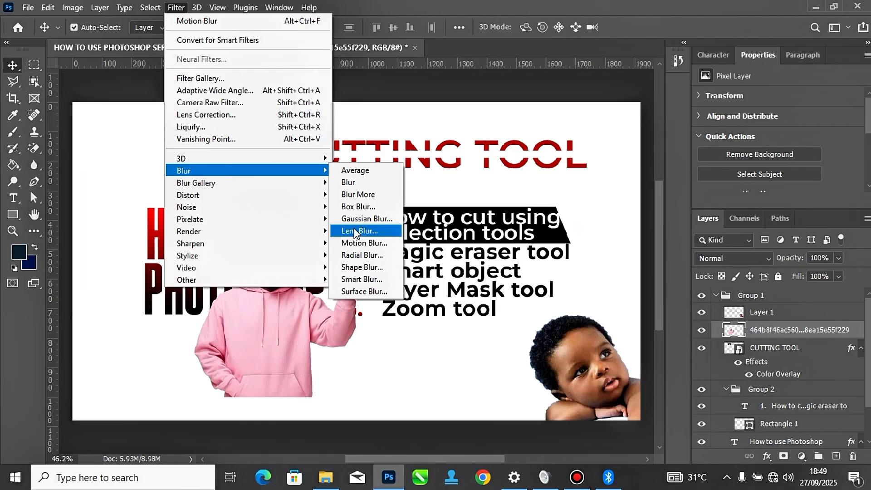
click(365, 219)
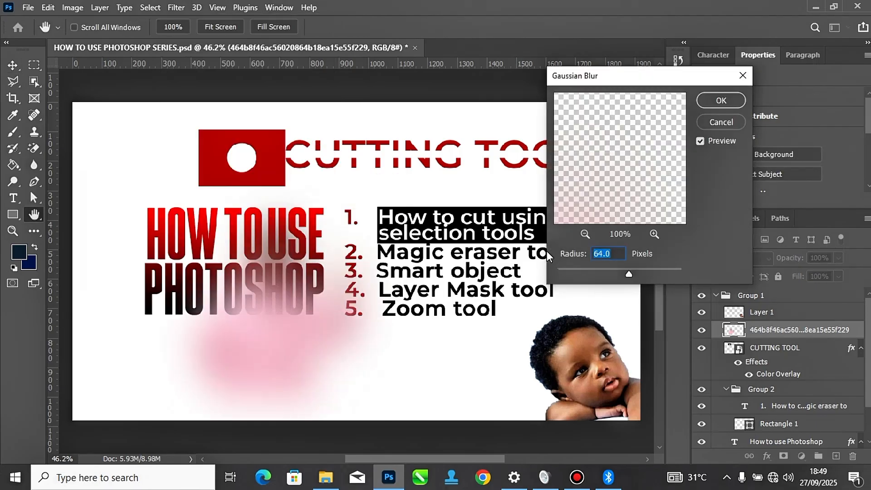
click(565, 269)
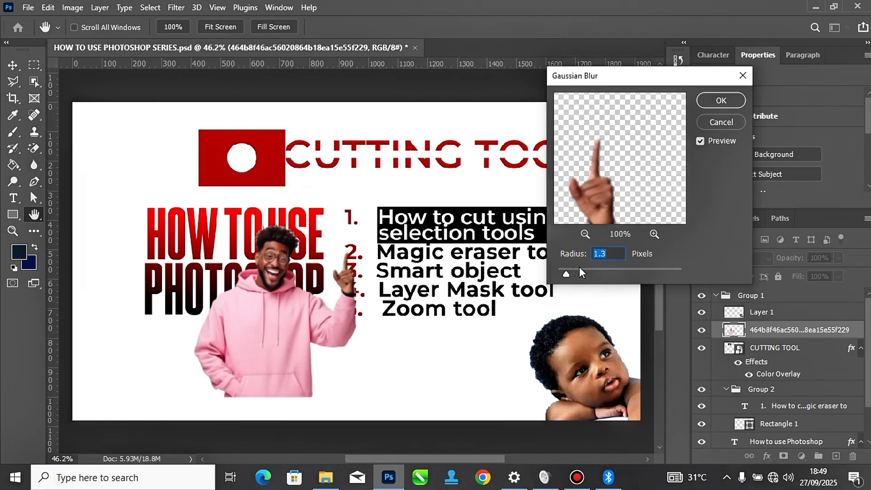
click(583, 269)
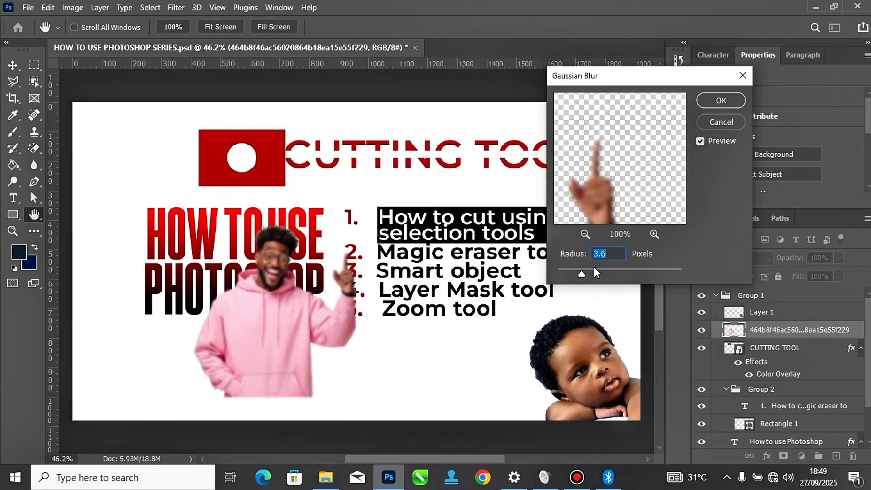
click(713, 105)
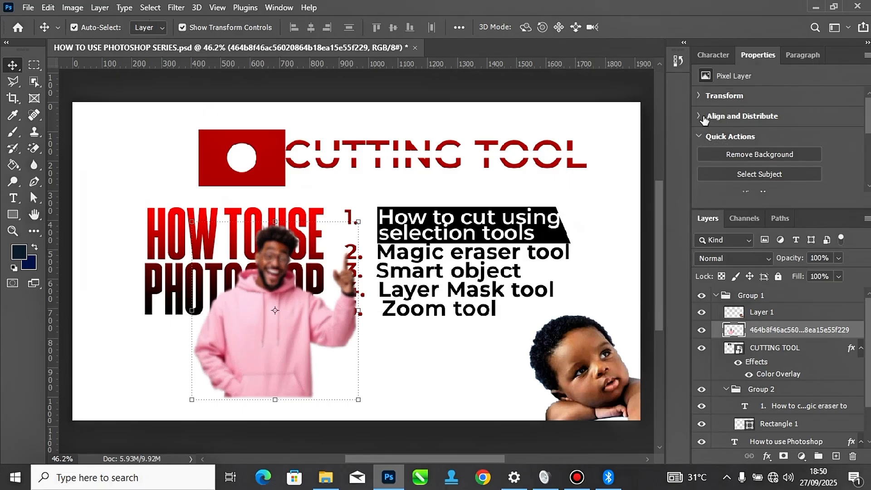
Step: Move the blurred man around over the title, and undo those moves together with the Gaussian Blur
mouse_move(280, 244)
mouse_down()
mouse_move(271, 217)
mouse_move(275, 141)
mouse_move(276, 256)
mouse_up()
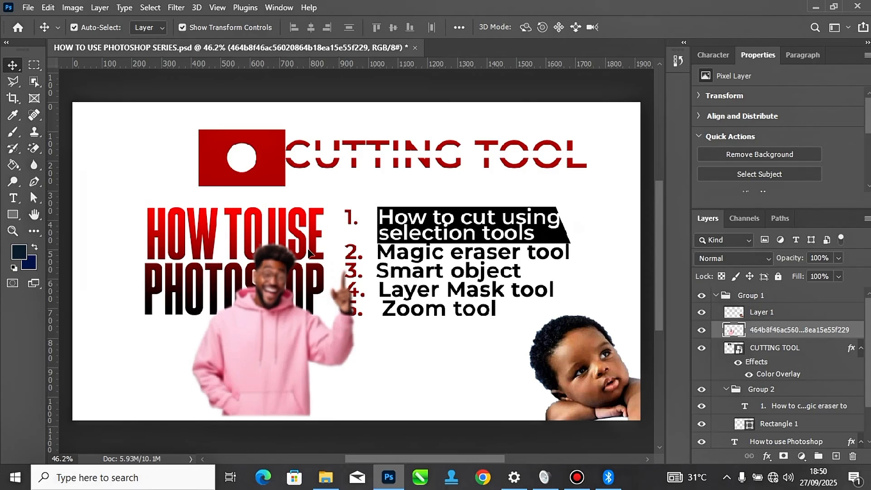
drag(267, 253, 265, 247)
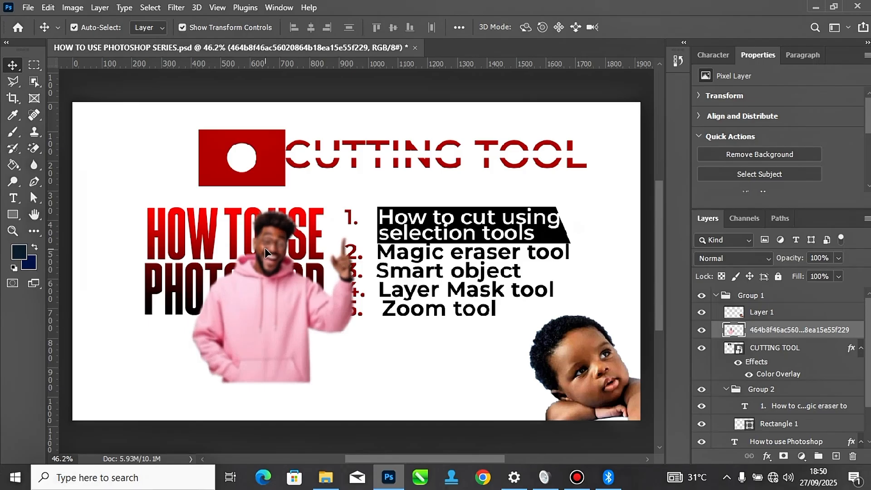
drag(265, 248, 274, 268)
key(ctrl+z)
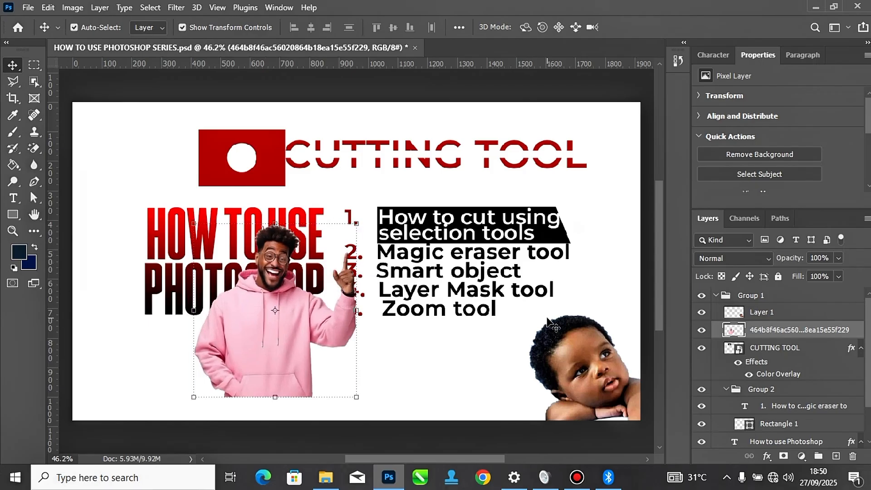
Step: Convert the man's layer to a smart object and apply a Gaussian Blur with a radius of 3.6 pixels
right_click(760, 331)
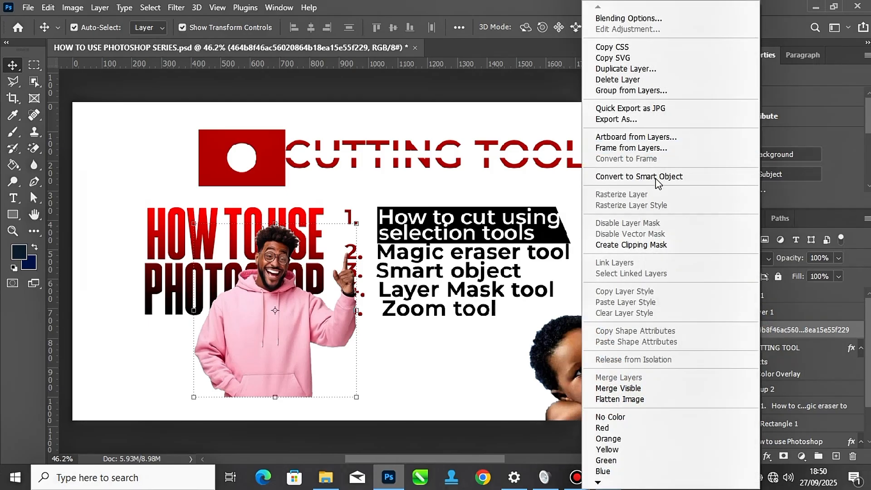
click(657, 177)
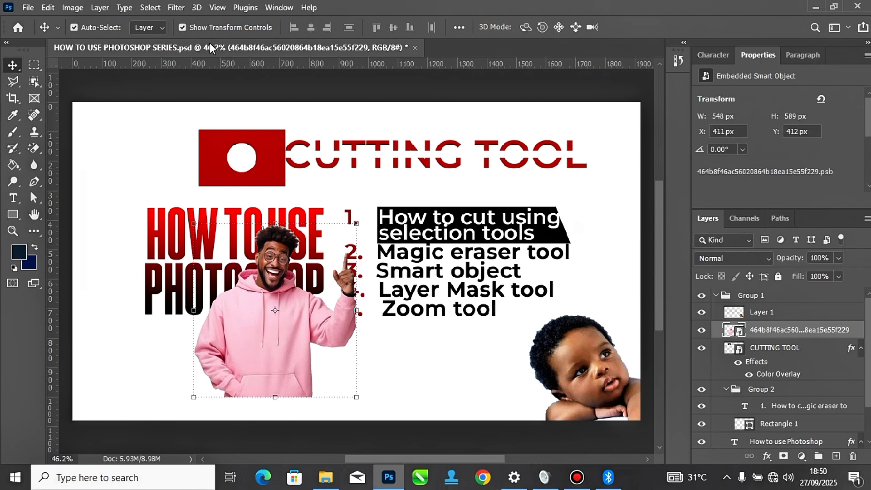
click(175, 8)
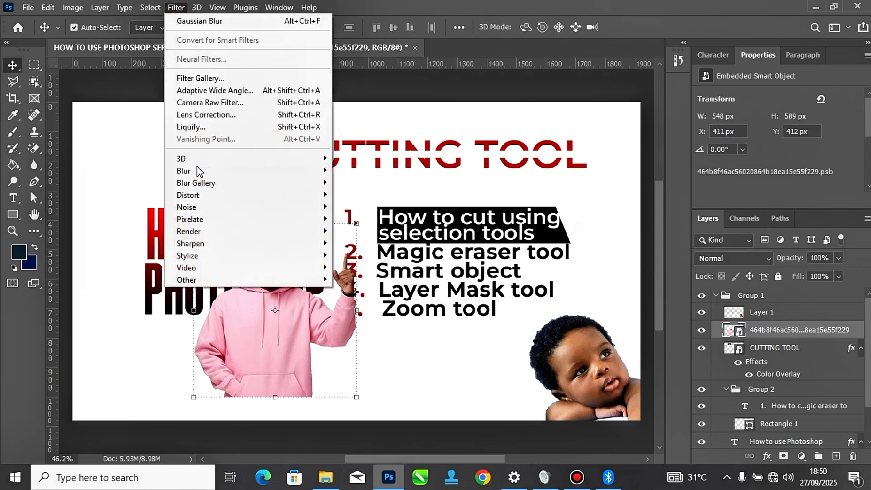
mouse_move(198, 171)
click(362, 220)
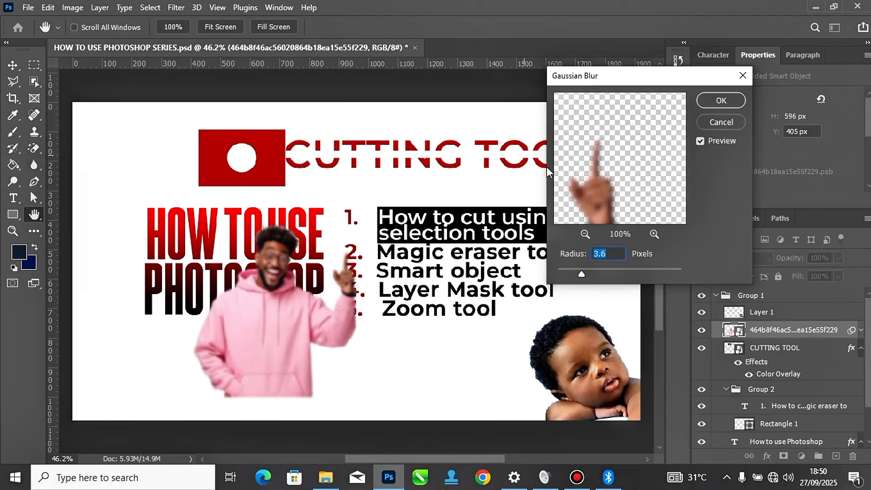
click(711, 100)
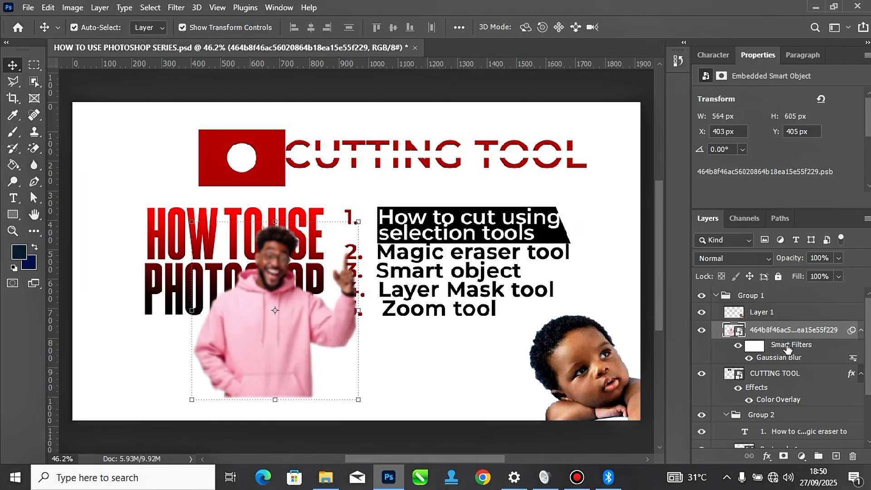
Step: Hide and reshow the man's Gaussian Blur smart filter, and move him down-left to about X 106, Y 539 px
click(748, 358)
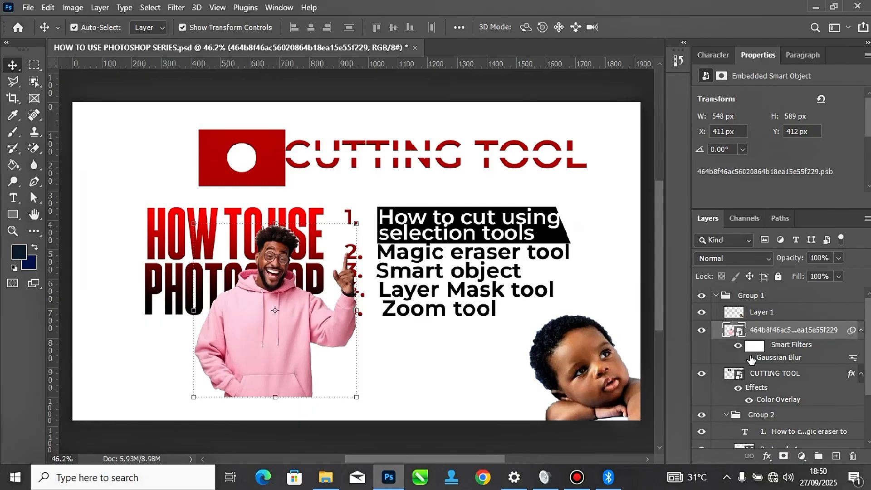
click(748, 358)
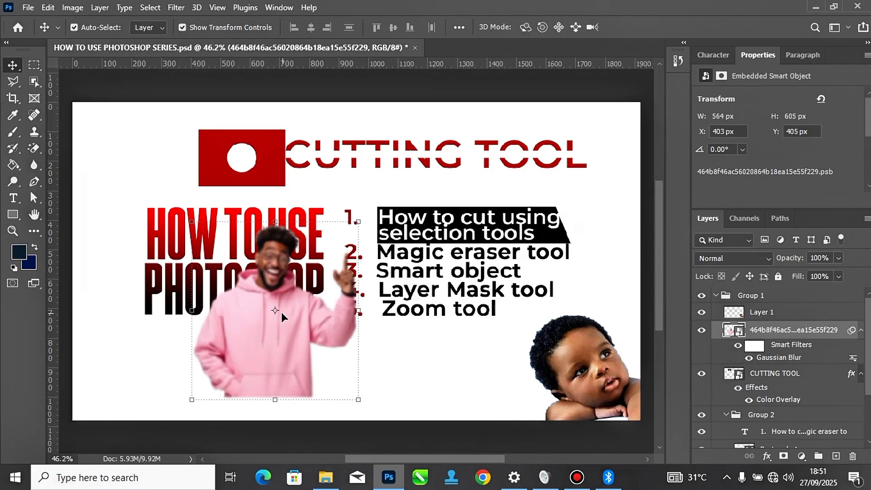
drag(257, 294, 155, 324)
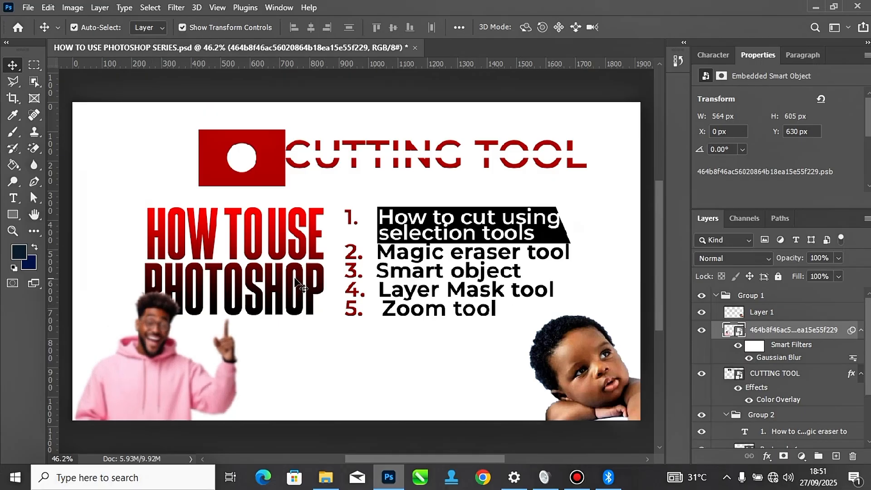
drag(161, 316, 184, 298)
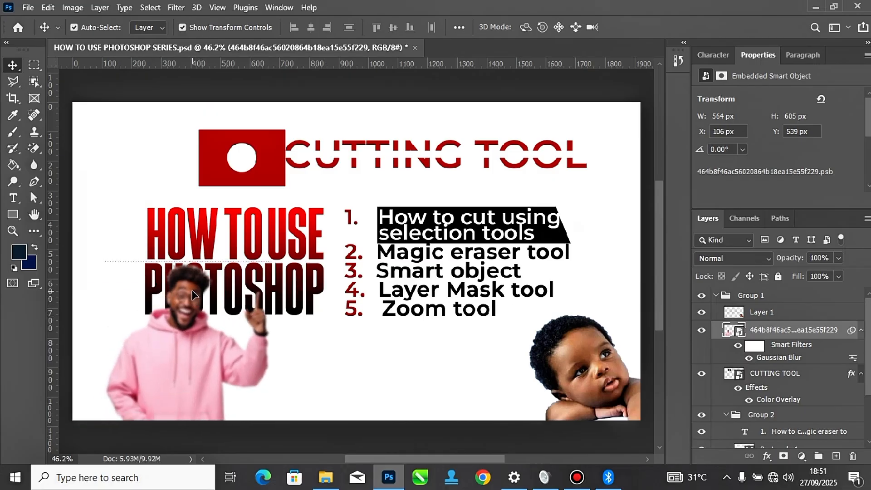
double_click(766, 357)
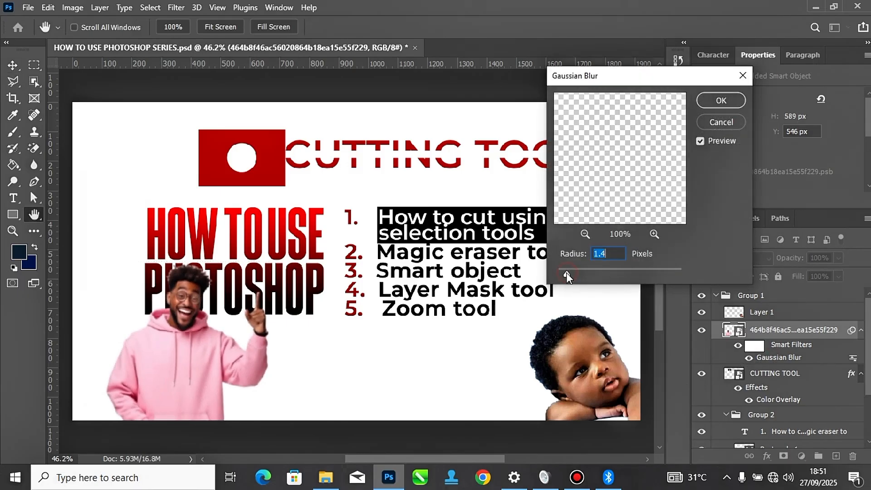
drag(566, 272, 684, 99)
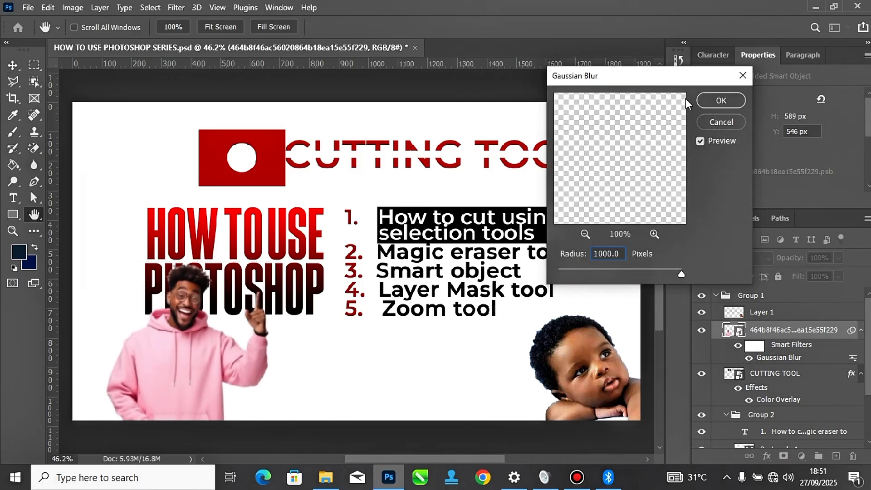
click(701, 123)
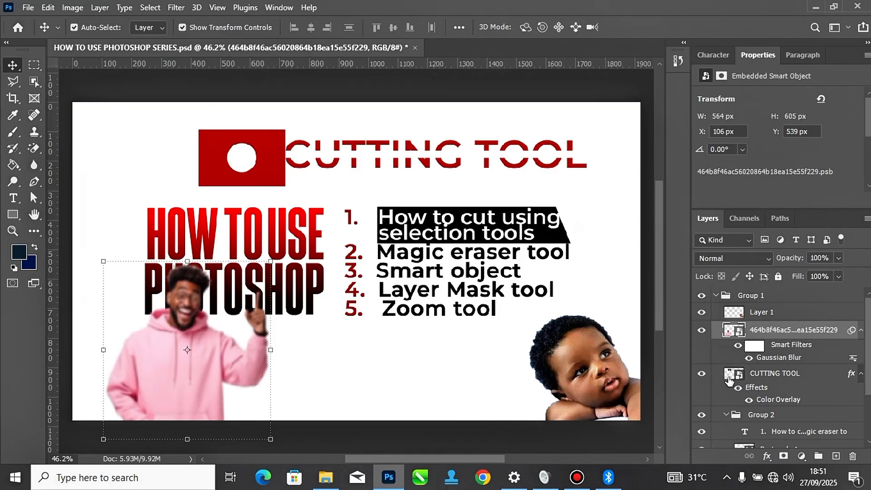
Step: Turn off the man's Gaussian Blur smart filter and move him up over the title to about X 348, Y 301 px
click(749, 357)
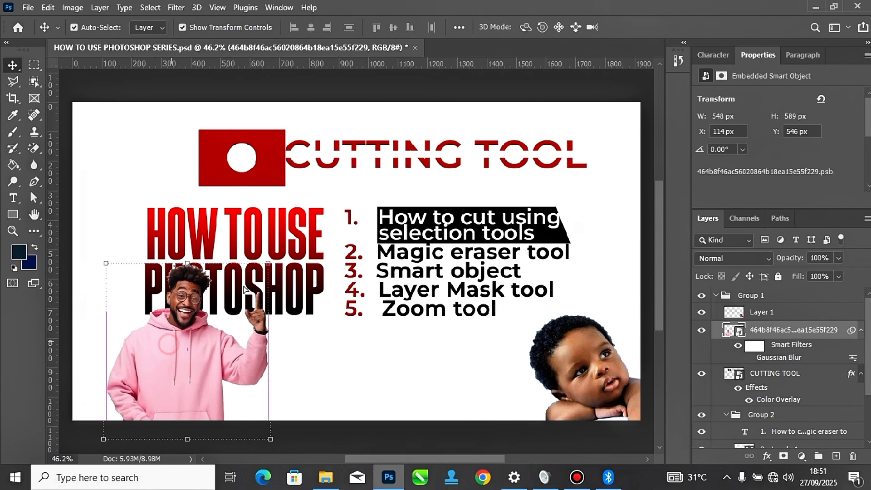
drag(243, 290, 229, 262)
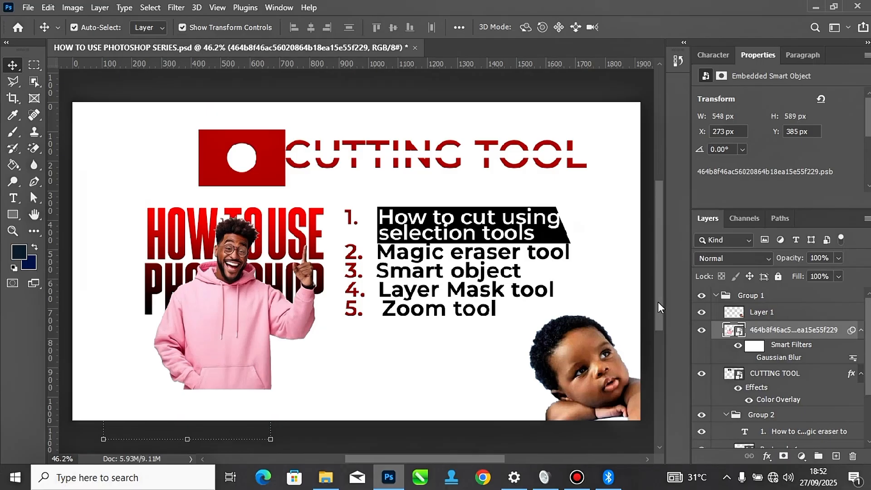
mouse_move(657, 301)
mouse_down()
mouse_move(657, 318)
mouse_move(657, 290)
mouse_up()
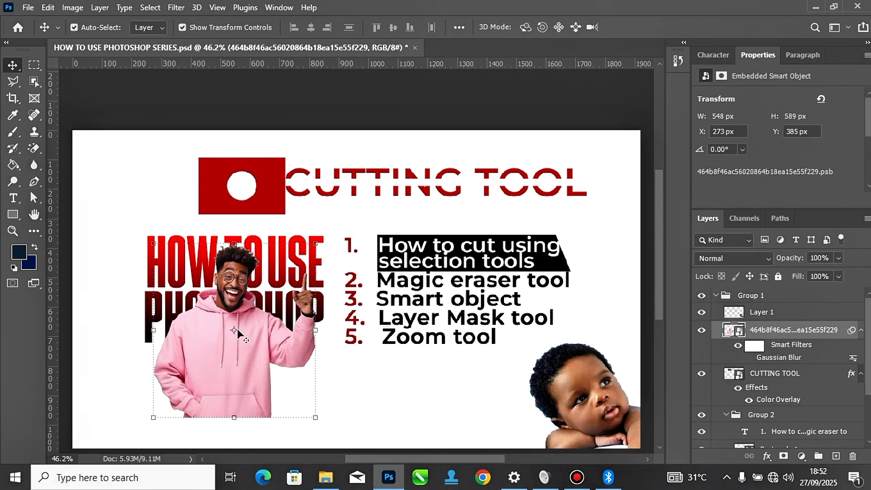
key(ctrl+t)
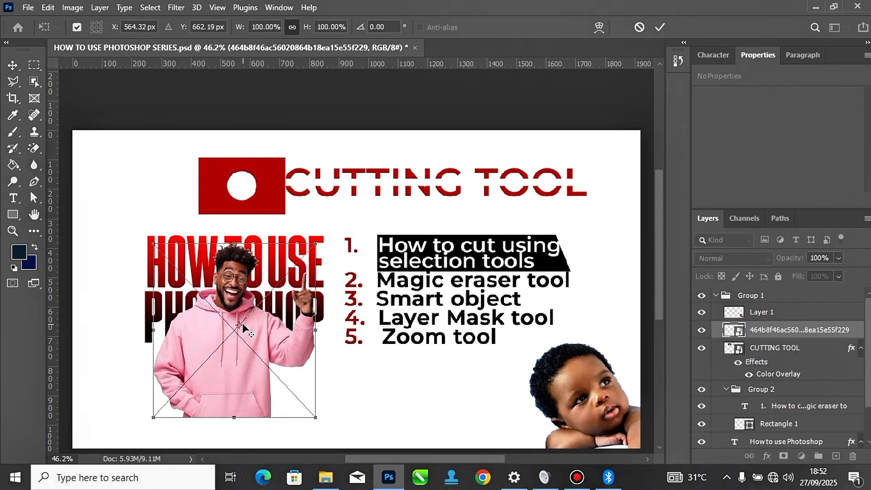
key(Return)
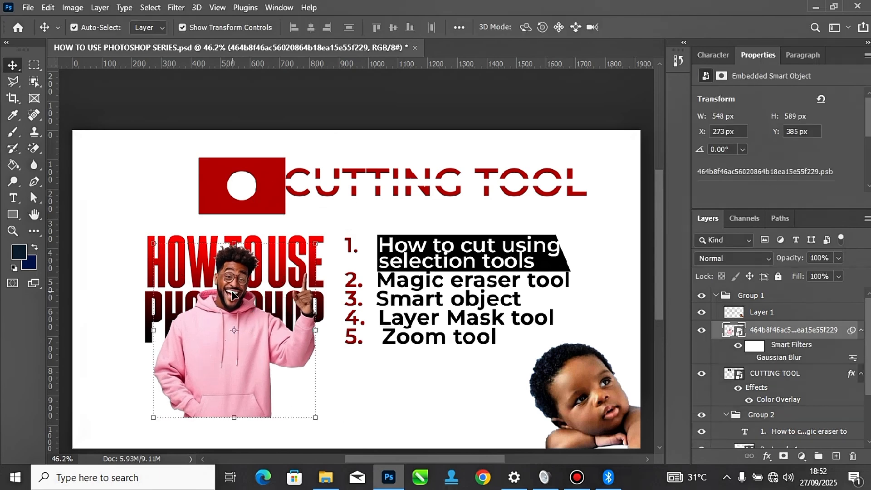
drag(234, 289, 264, 290)
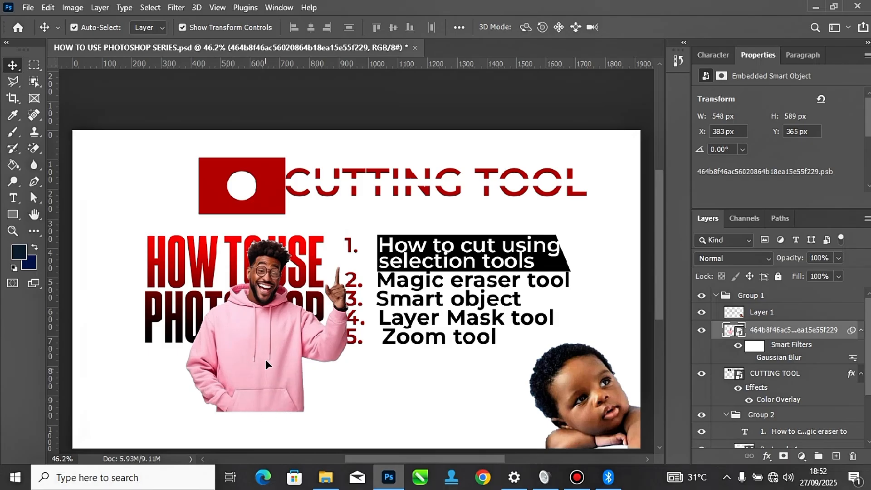
drag(251, 333, 241, 314)
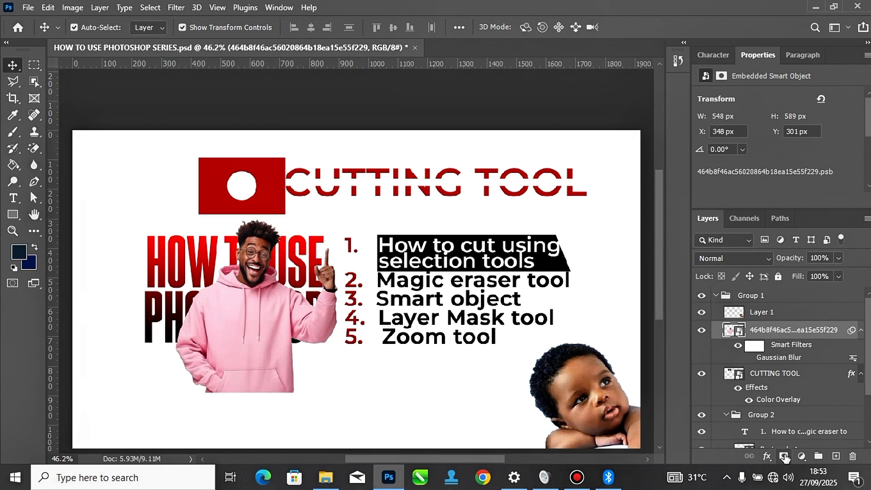
Step: Add a white layer mask to the man's smart object layer
click(755, 368)
click(771, 330)
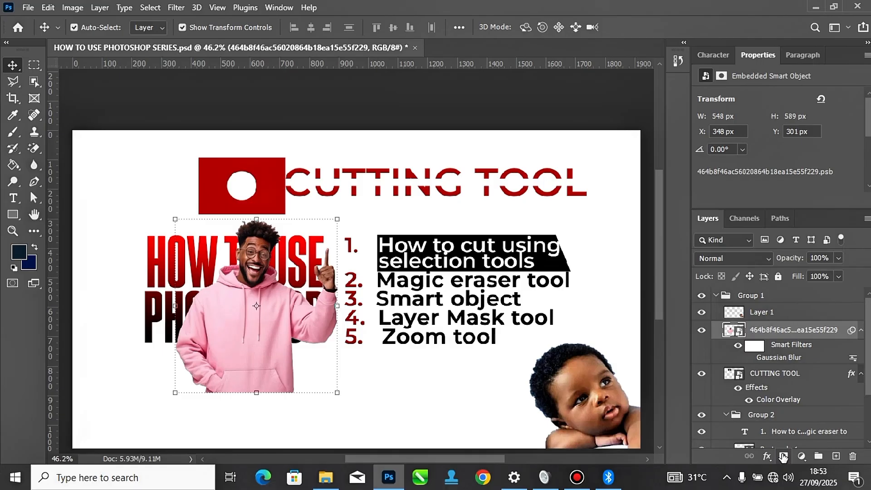
click(783, 457)
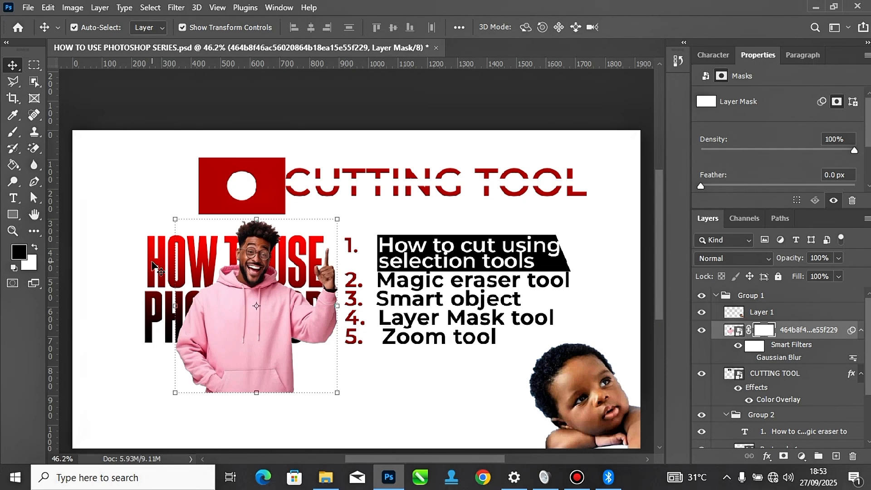
Step: Reduce the brush to 400 px and paint black on the man's layer mask to fade out the bottom of his hoodie
click(15, 131)
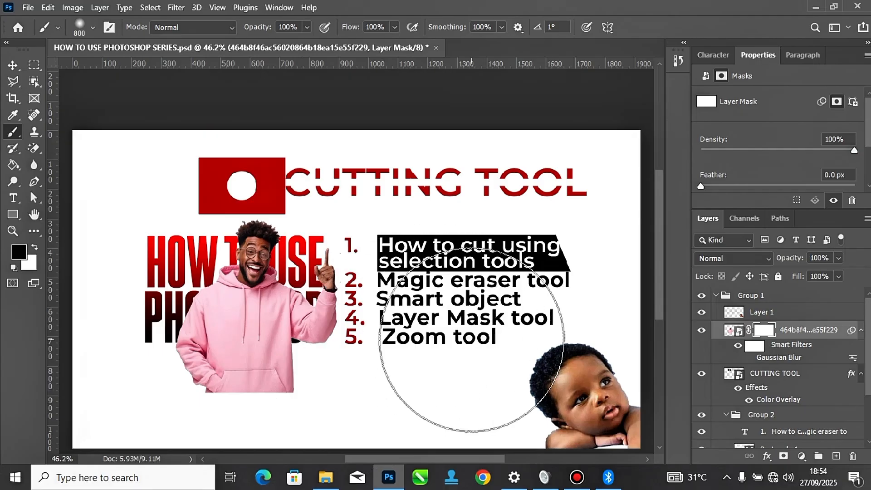
key(bracketleft)
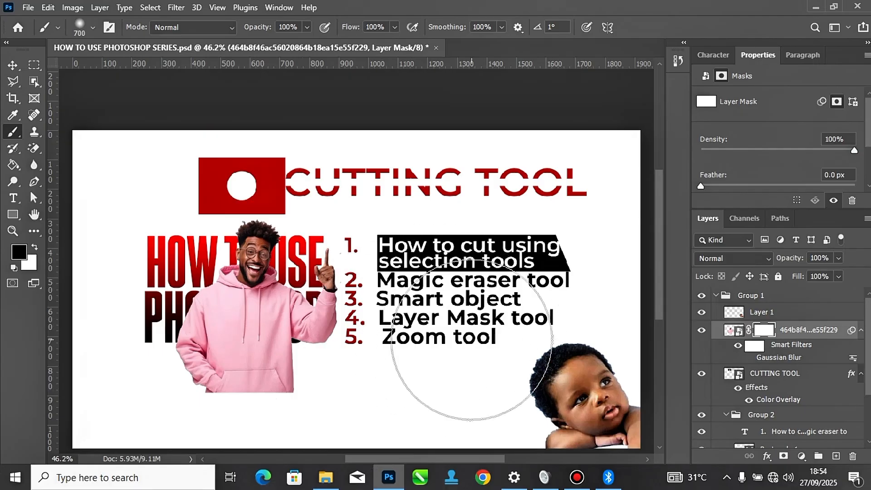
key(bracketleft)
key(bracketleft)
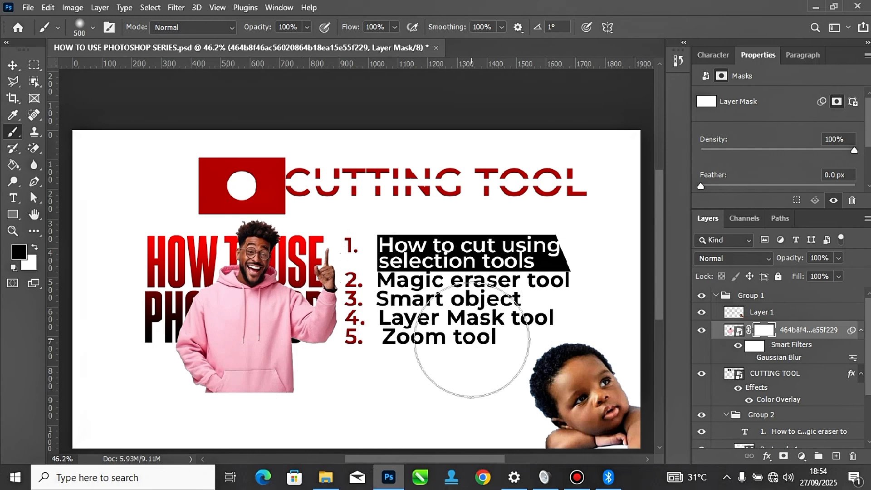
key(bracketleft)
key(bracketright)
key(bracketleft)
key(bracketleft)
key(bracketright)
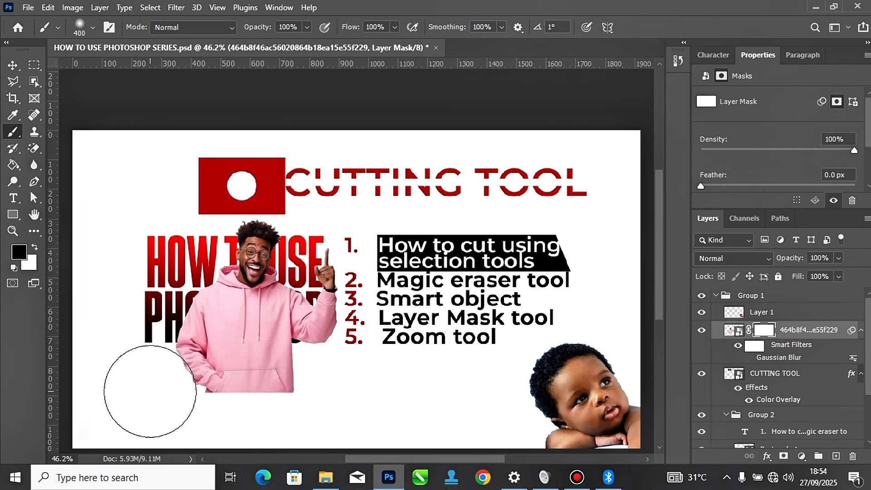
mouse_move(149, 390)
mouse_down()
mouse_move(189, 410)
mouse_move(314, 414)
mouse_move(342, 388)
mouse_move(314, 413)
mouse_move(265, 426)
mouse_move(169, 424)
mouse_up()
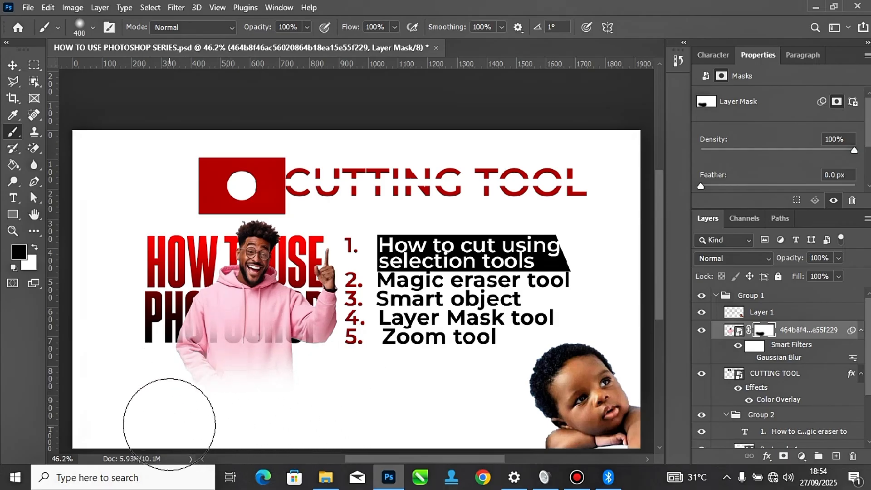
Step: Keep painting black on the mask with the soft 400 px brush to hide the man's torso and raised hand over the title
click(93, 29)
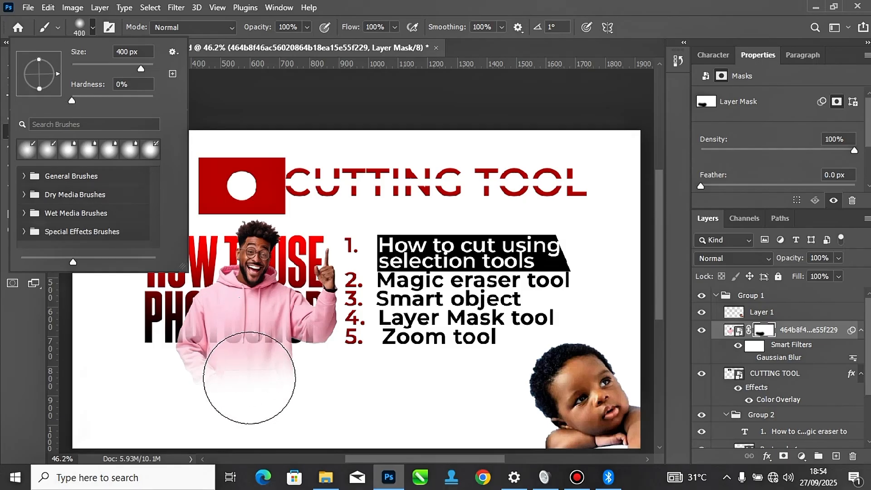
click(196, 403)
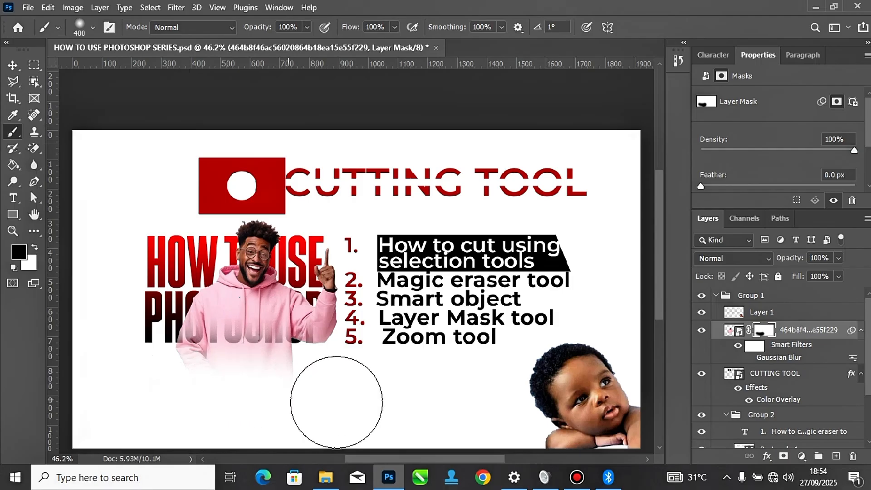
mouse_move(248, 409)
mouse_down()
mouse_move(150, 352)
mouse_move(259, 383)
mouse_move(348, 371)
mouse_move(274, 405)
mouse_move(249, 404)
mouse_move(357, 361)
mouse_move(355, 348)
mouse_move(333, 370)
mouse_move(280, 381)
mouse_move(237, 381)
mouse_move(270, 371)
mouse_move(181, 371)
mouse_move(209, 364)
mouse_move(182, 349)
mouse_move(281, 366)
mouse_move(279, 352)
mouse_move(200, 379)
mouse_move(294, 349)
mouse_up()
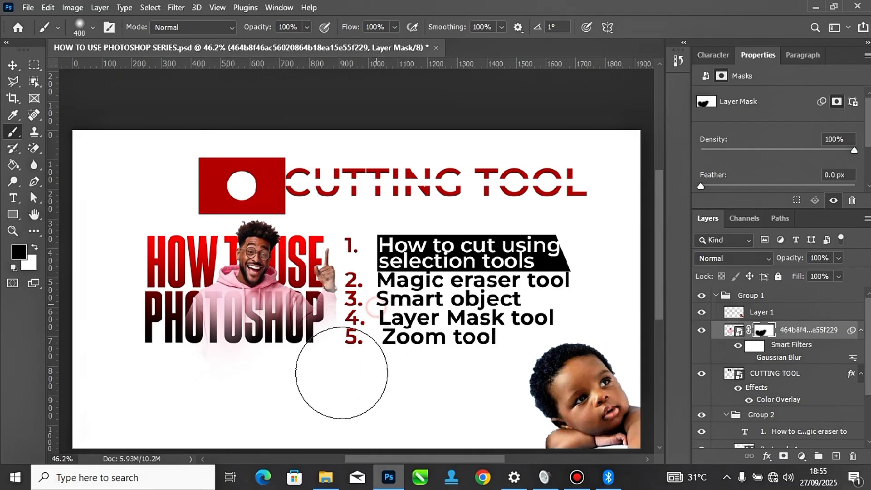
click(358, 301)
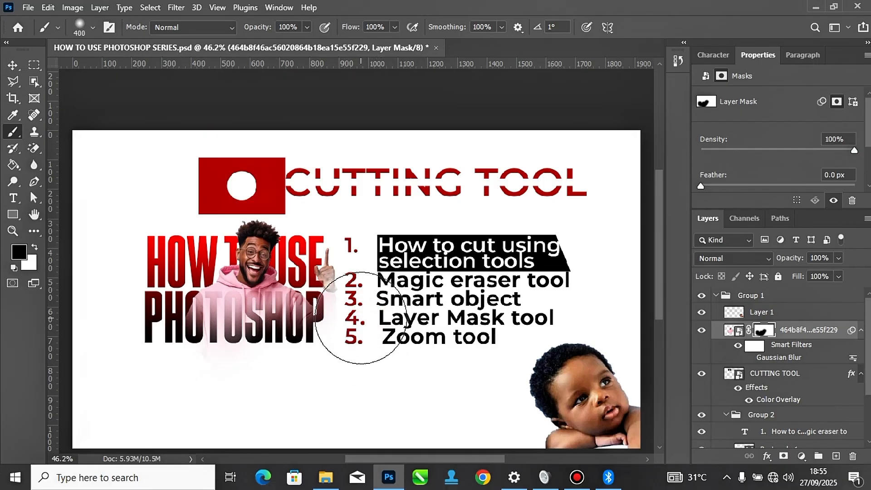
mouse_move(352, 321)
mouse_down()
mouse_move(346, 220)
mouse_move(351, 344)
mouse_up()
mouse_move(374, 227)
mouse_down()
mouse_move(365, 256)
mouse_move(356, 431)
mouse_up()
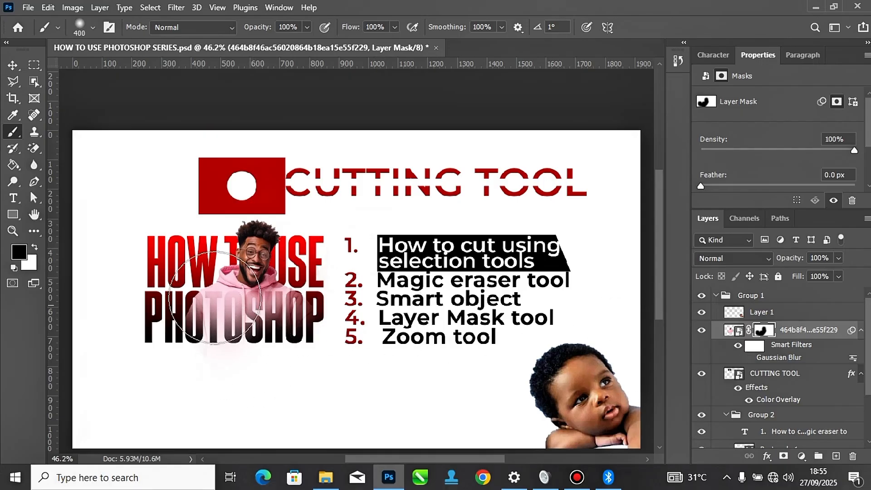
Step: Nudge the How to use Photoshop title slightly down-right and shift the masked man left to about X 320, Y 301 px
click(12, 66)
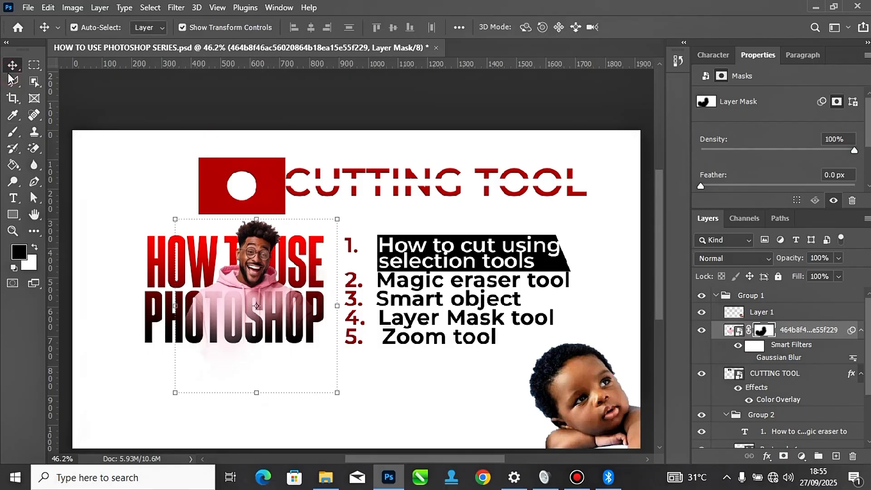
click(279, 275)
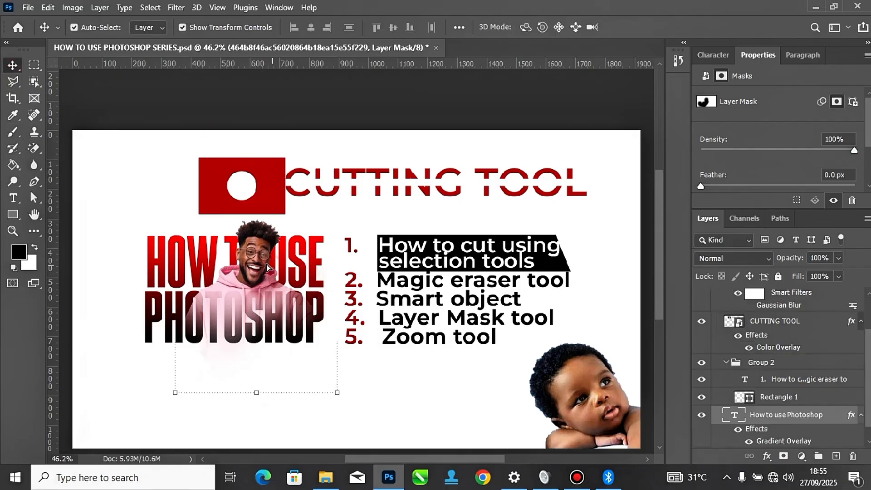
click(291, 274)
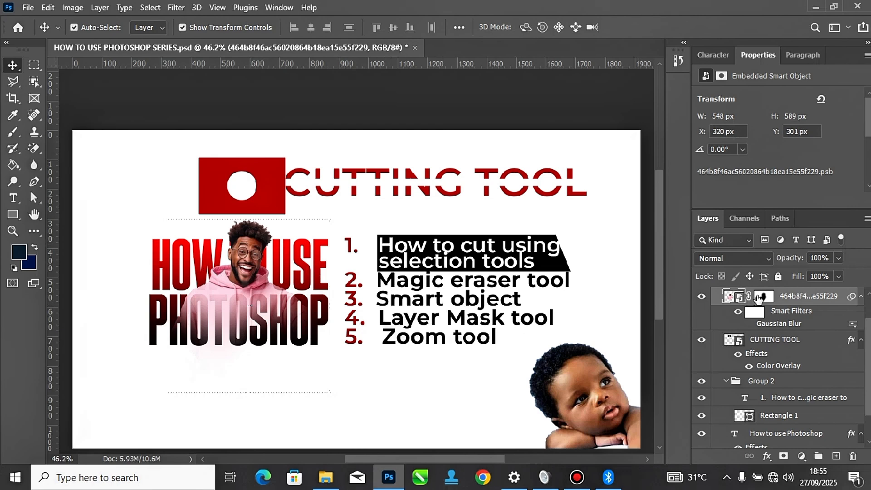
Step: Disable the man's layer mask to show him in full, and enable the mask again
click(761, 297)
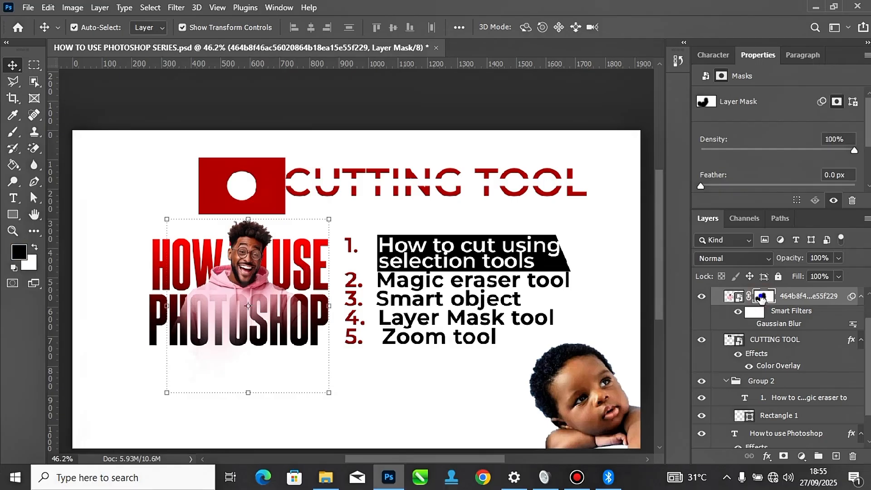
right_click(761, 299)
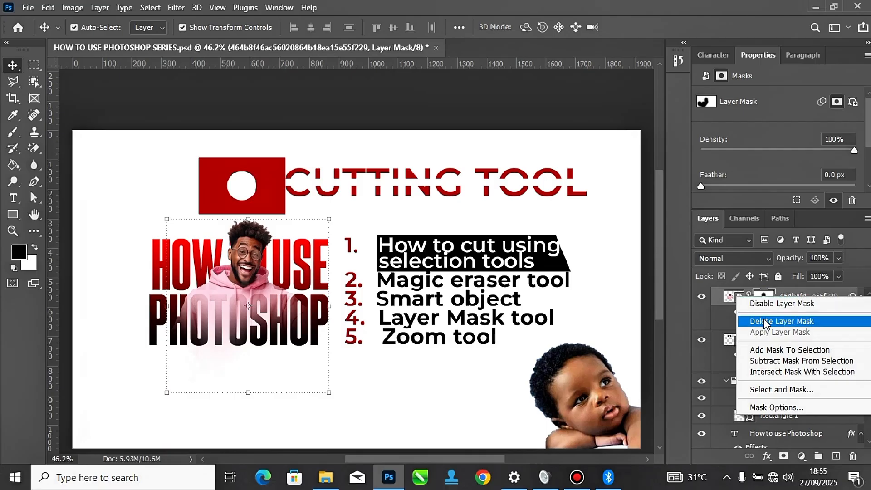
click(763, 320)
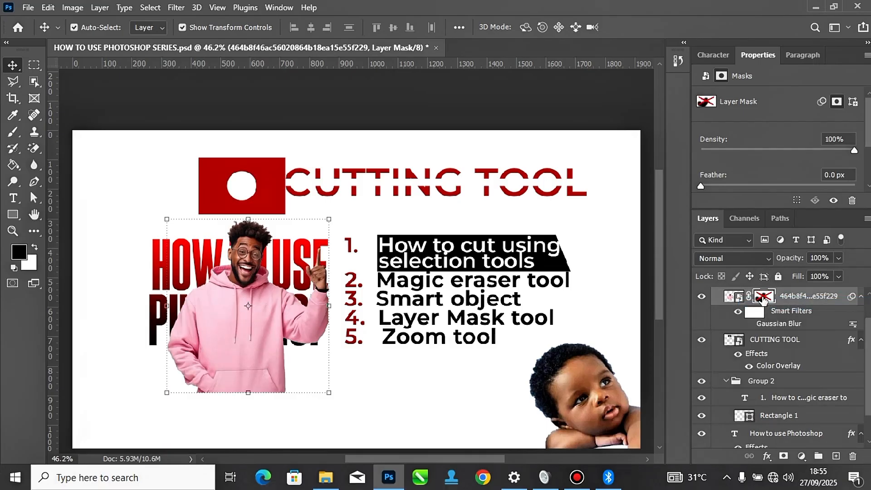
right_click(763, 298)
click(770, 303)
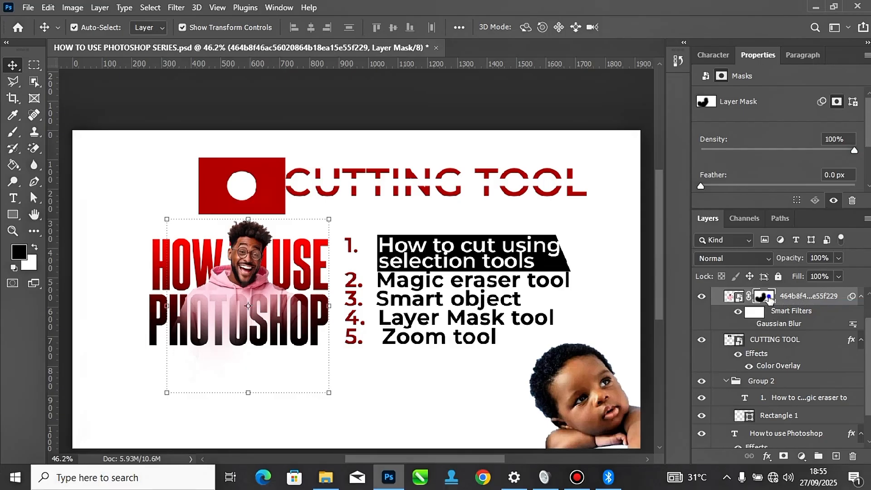
Step: Delete the man's layer mask, and undo the deletion
right_click(768, 299)
click(773, 321)
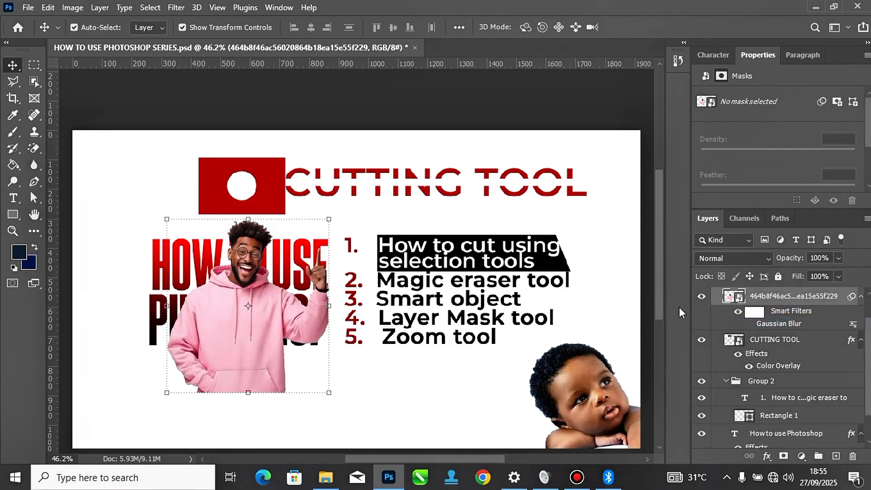
key(ctrl+z)
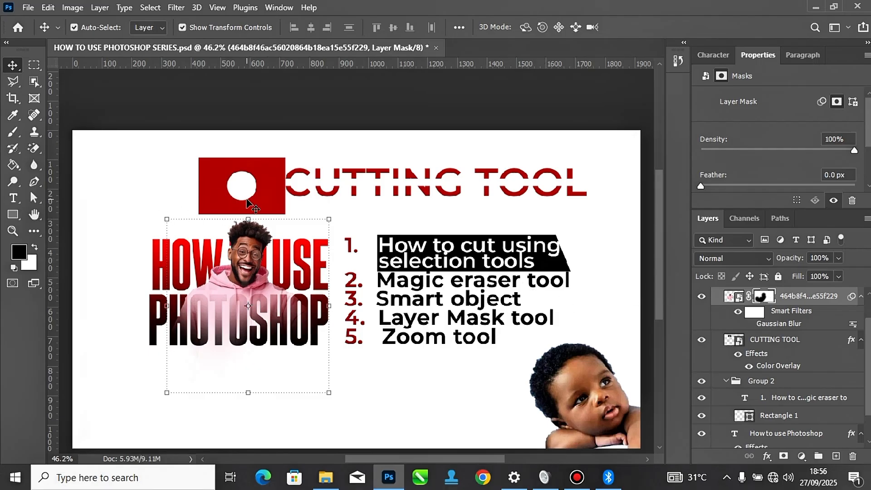
Step: Nudge the man slightly up and paint white (ffffff) on his mask to bring back his upper hoodie and raised hand
drag(240, 253, 242, 249)
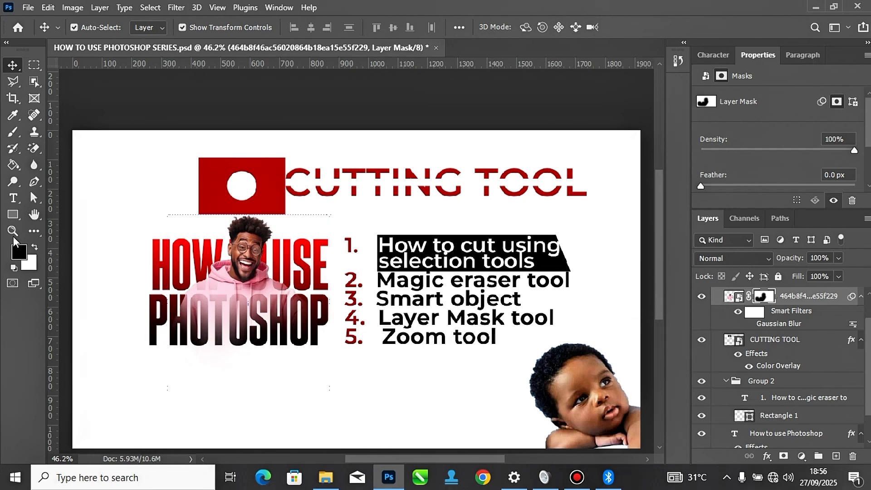
click(13, 132)
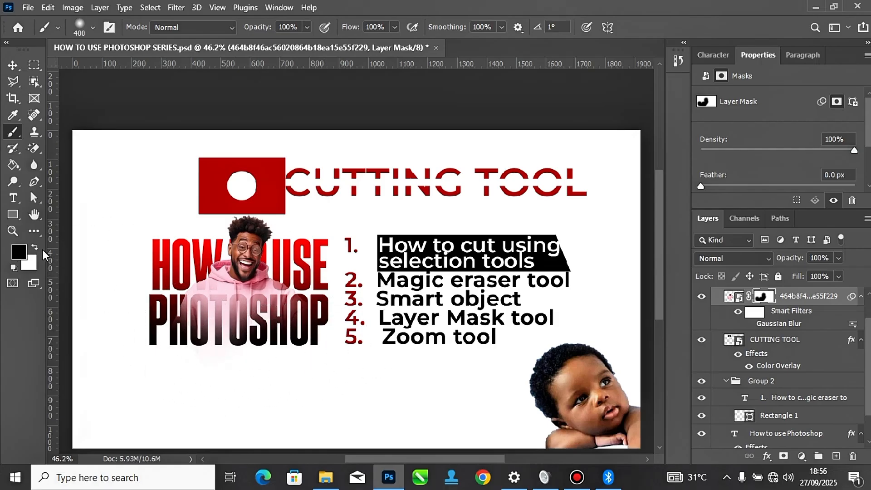
click(19, 252)
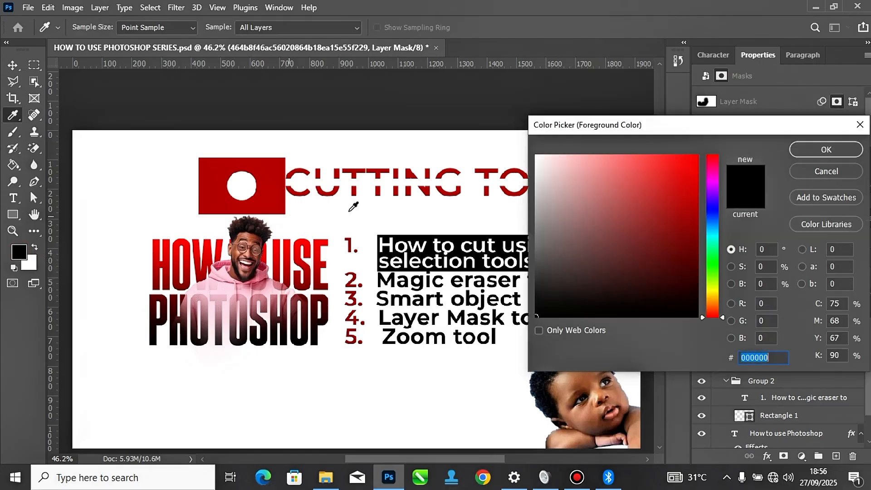
mouse_move(586, 177)
mouse_down()
mouse_move(624, 178)
mouse_move(519, 127)
mouse_up()
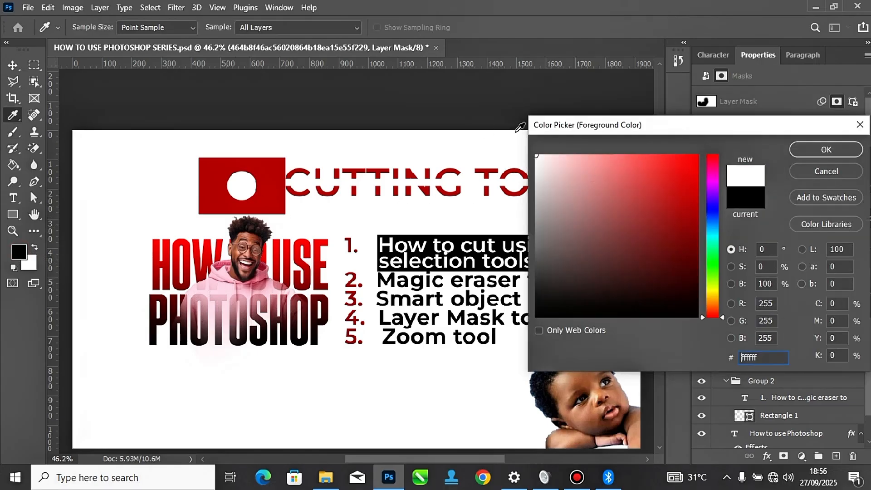
click(804, 147)
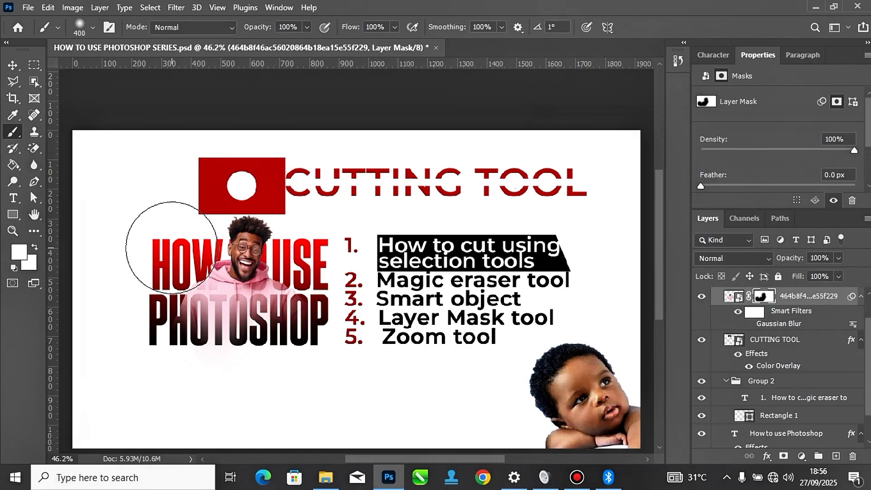
mouse_move(171, 247)
mouse_down()
mouse_move(212, 267)
mouse_move(309, 272)
mouse_move(297, 287)
mouse_move(255, 300)
mouse_move(324, 285)
mouse_move(343, 242)
mouse_move(335, 270)
mouse_move(320, 280)
mouse_move(192, 301)
mouse_move(143, 288)
mouse_up()
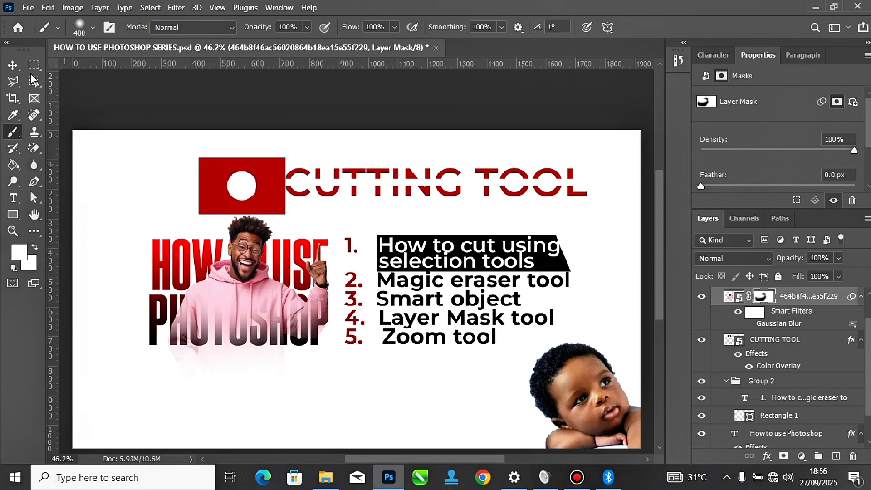
Step: Move the masked man down so that his head overlaps the lower edge of the word PHOTOSHOP
click(13, 67)
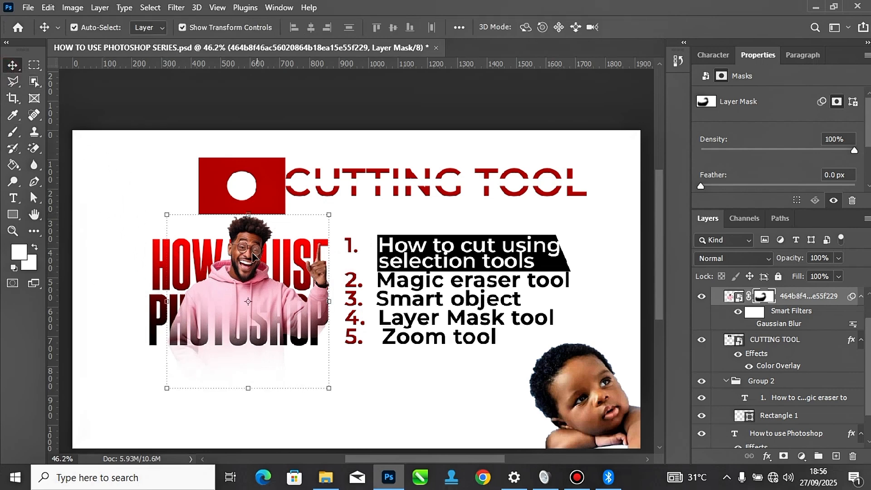
drag(251, 261, 231, 344)
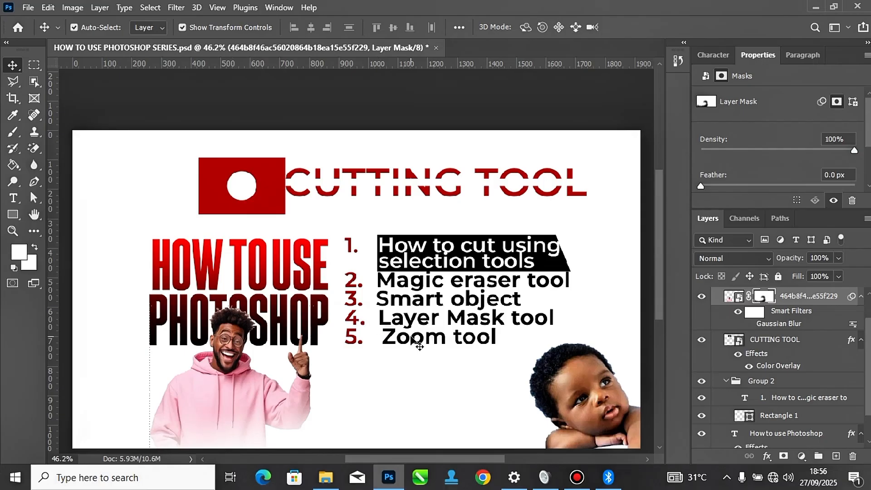
Step: Zoom in on the red rectangle to 100%, zoom back out to 33.3%, and enable Resize Windows to Fit
click(11, 231)
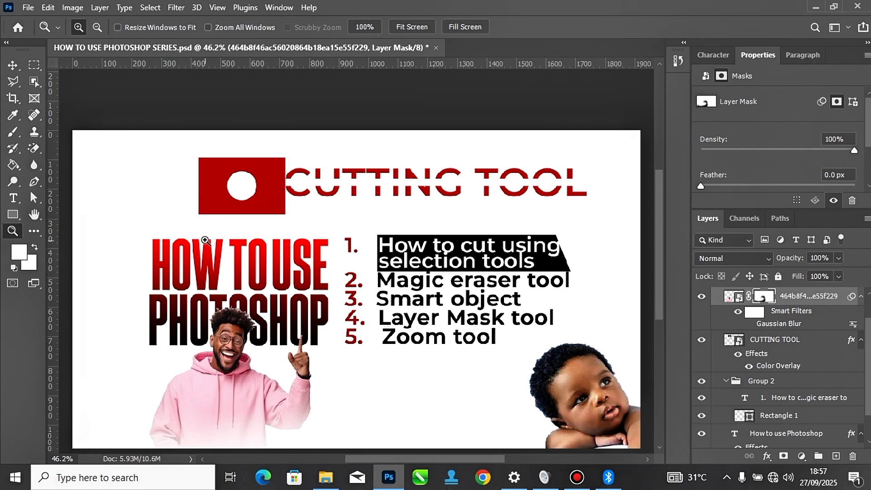
click(234, 190)
click(233, 189)
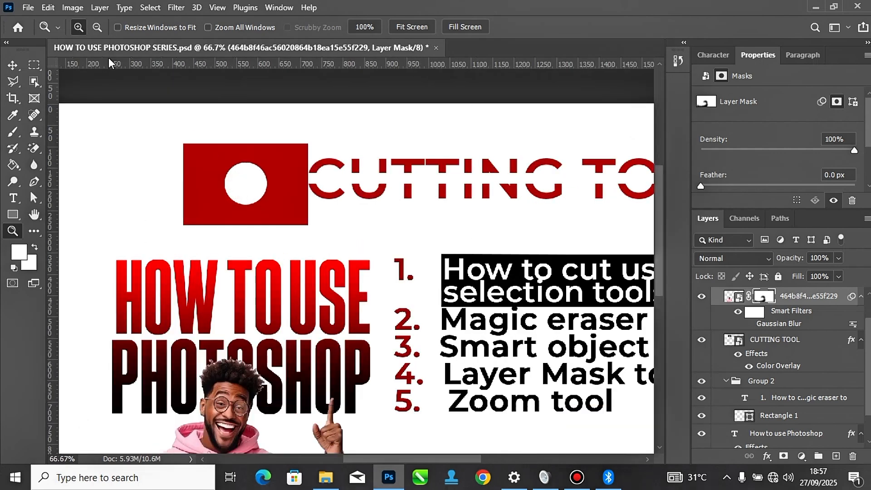
click(233, 190)
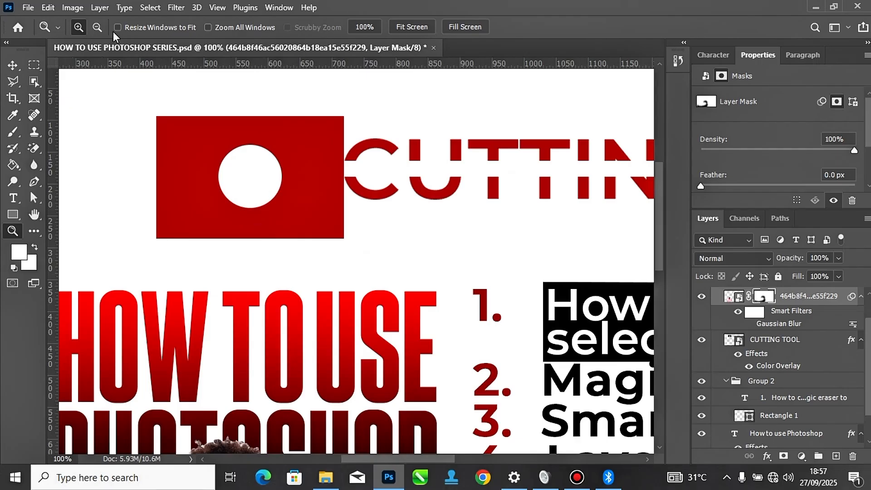
click(301, 194)
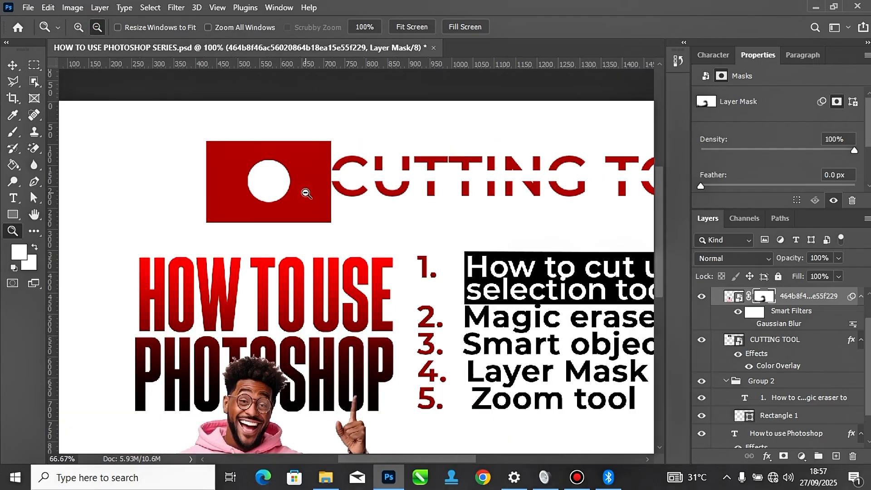
click(302, 193)
click(303, 193)
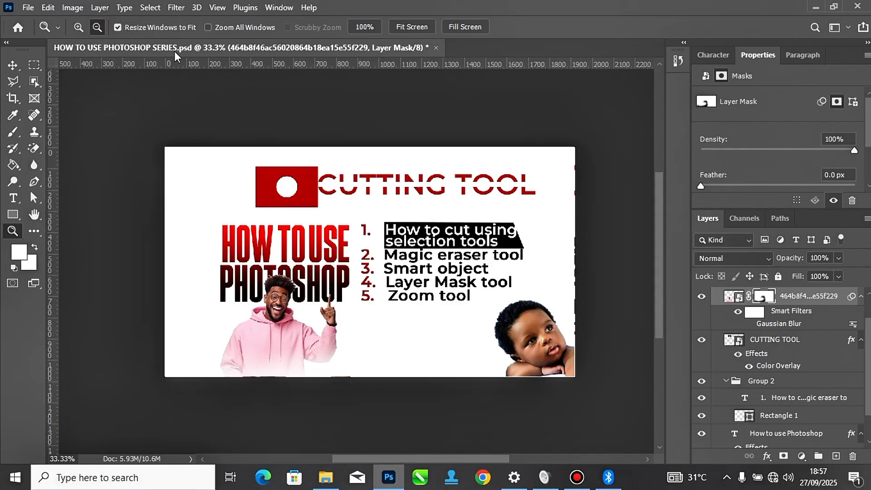
Step: Zoom in to 50%, zoom out again, and enable Zoom All Windows while reducing the view to 25%
click(78, 27)
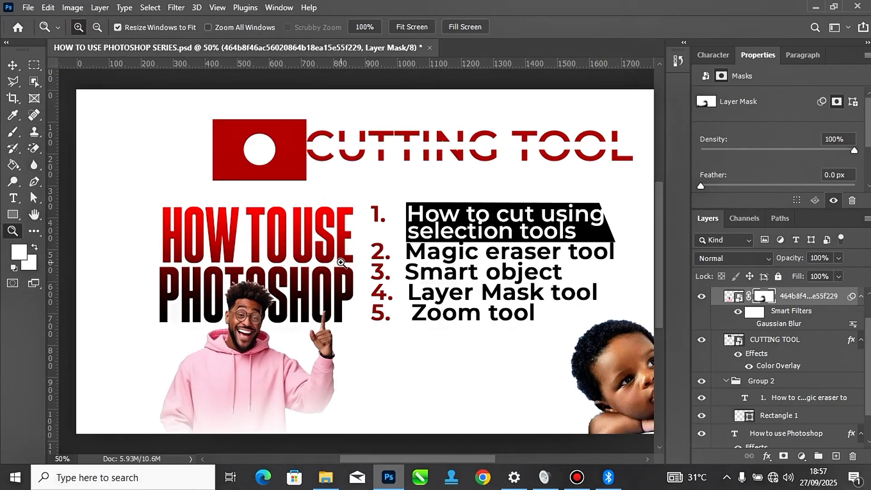
click(97, 27)
click(244, 176)
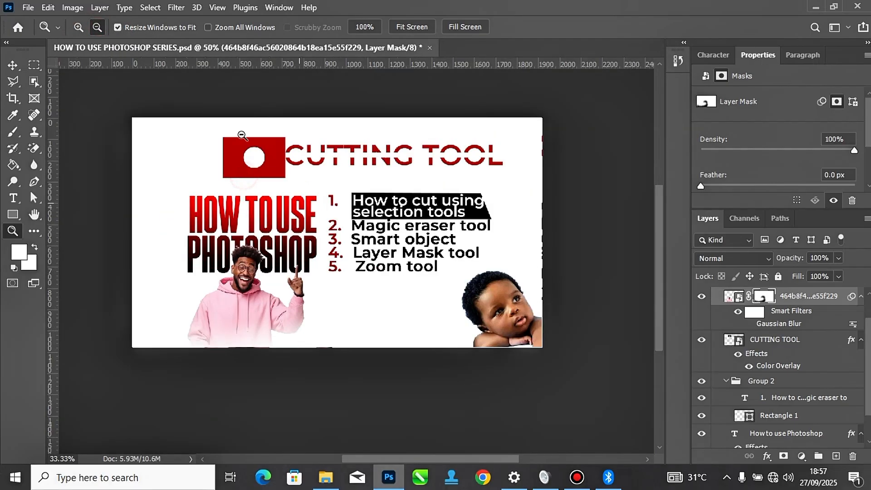
click(208, 27)
click(249, 159)
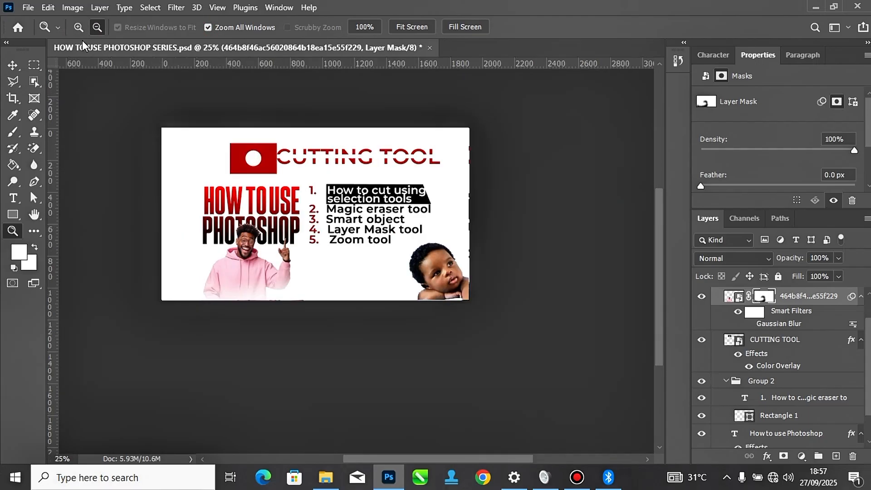
Step: Zoom in to 50% on the HOW TO USE PHOTOSHOP title and disable Zoom All Windows
click(78, 27)
click(220, 220)
click(220, 219)
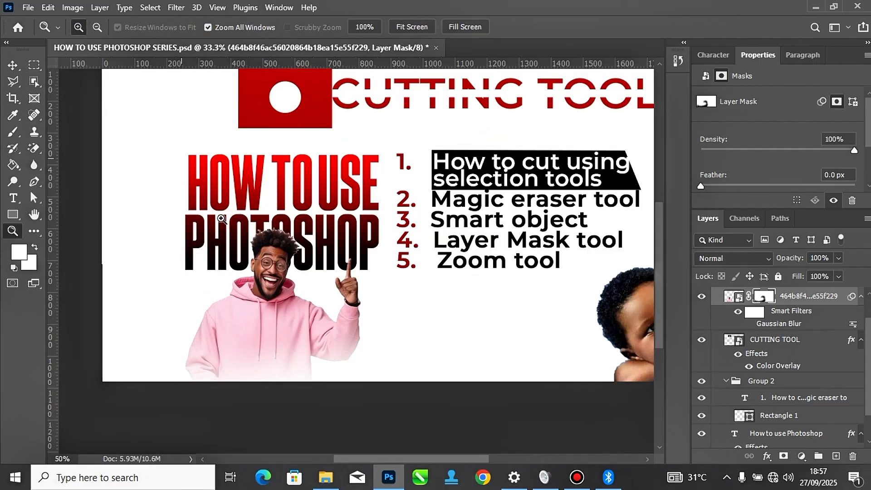
click(209, 28)
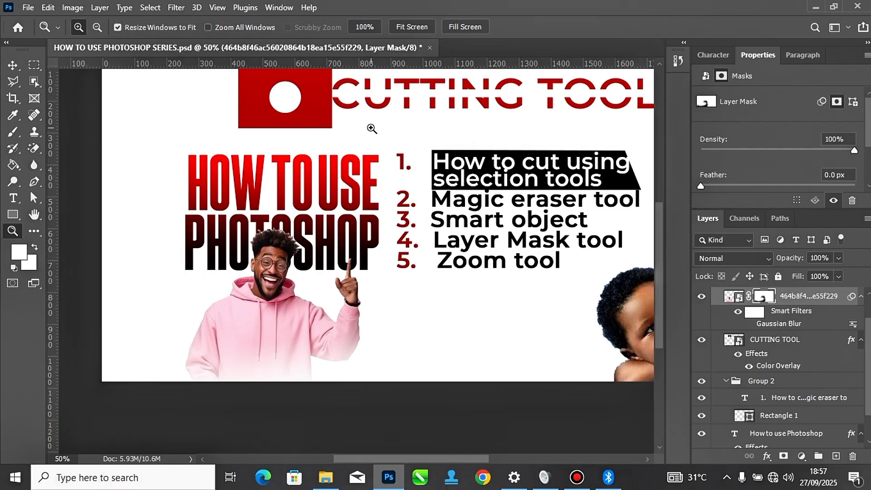
Step: Alternate the canvas zoom between 33.3% and 50%, including a 47.45% whole-canvas view, and finish zoomed out at 33.3%
key(ctrl+minus)
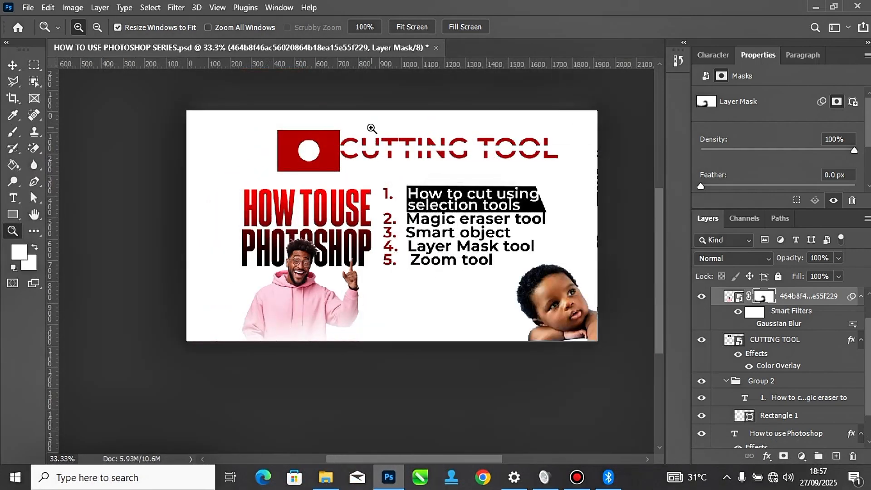
key(ctrl+plus)
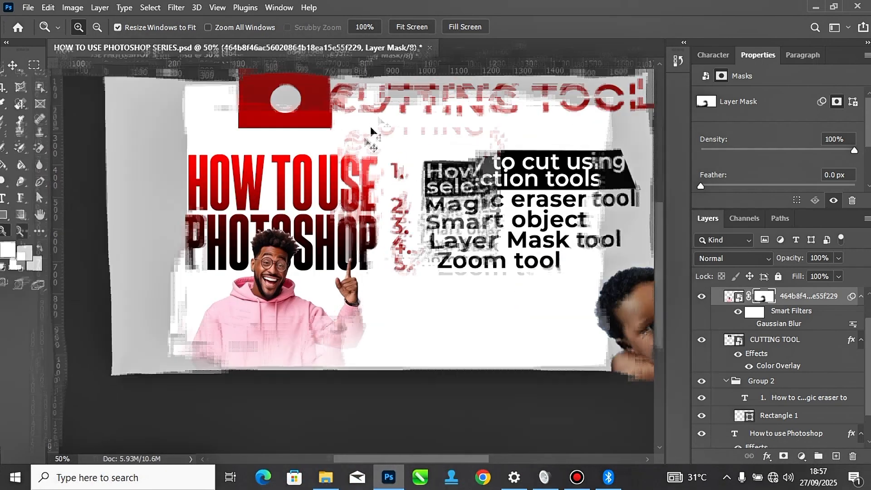
key(ctrl+minus)
key(ctrl+plus)
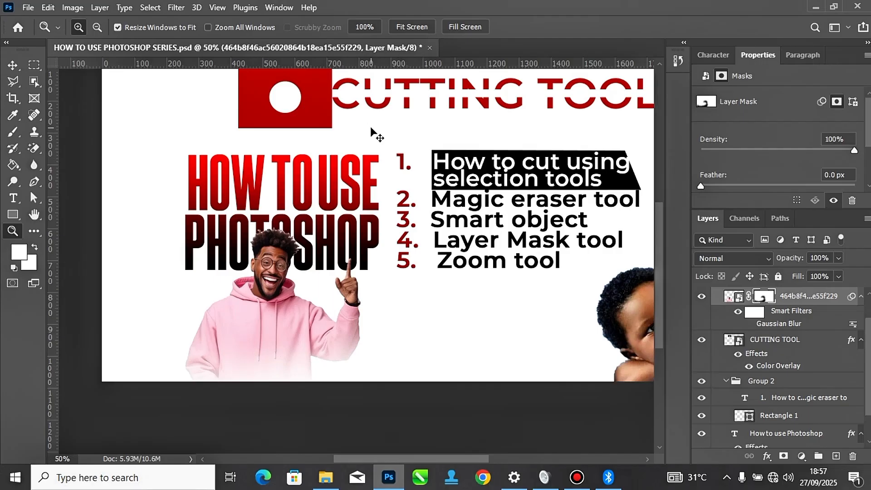
key(ctrl+minus)
key(ctrl+plus)
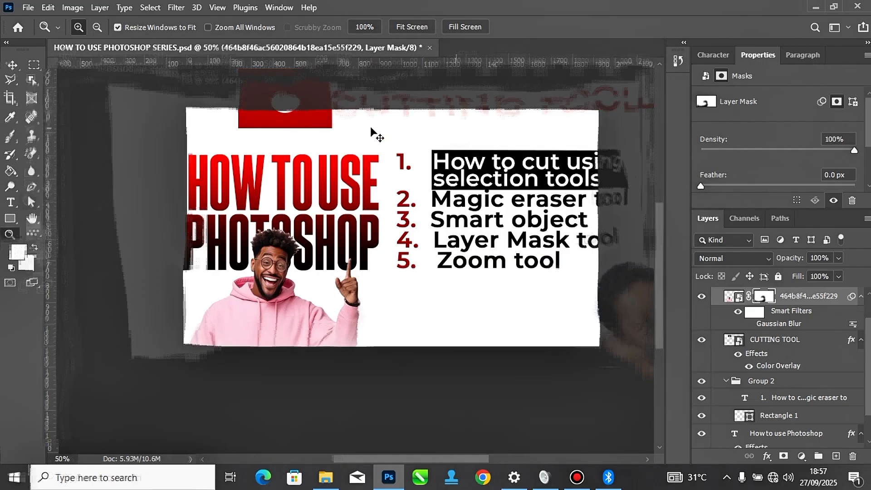
key(ctrl+plus)
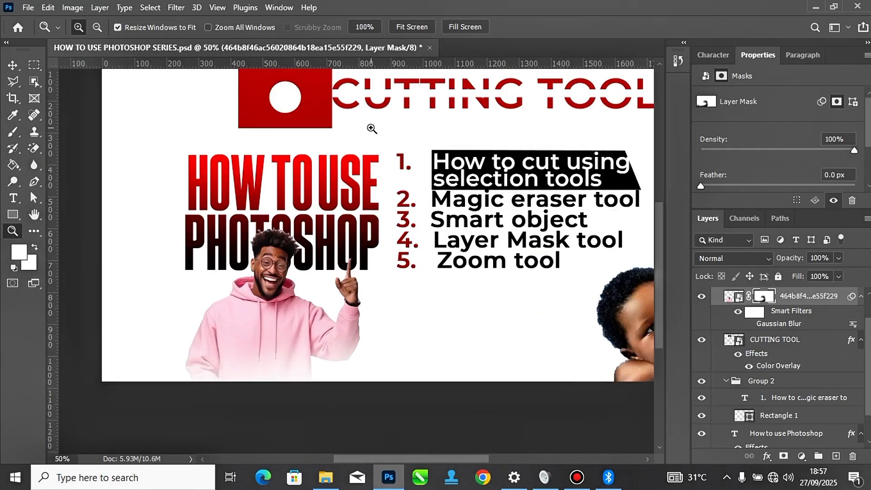
key(ctrl+minus)
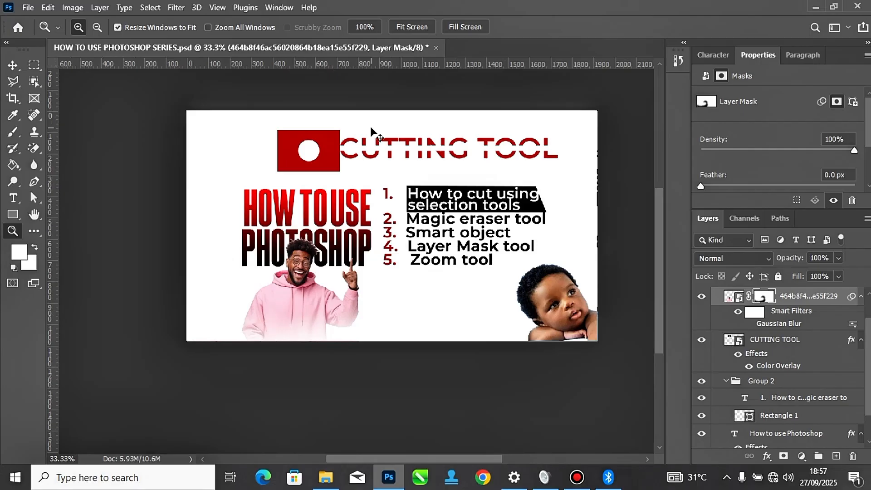
key(ctrl+plus)
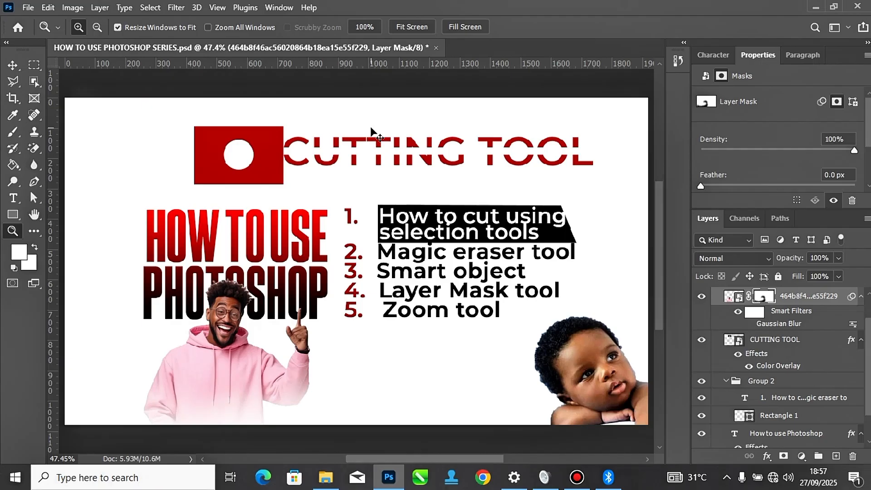
key(ctrl+minus)
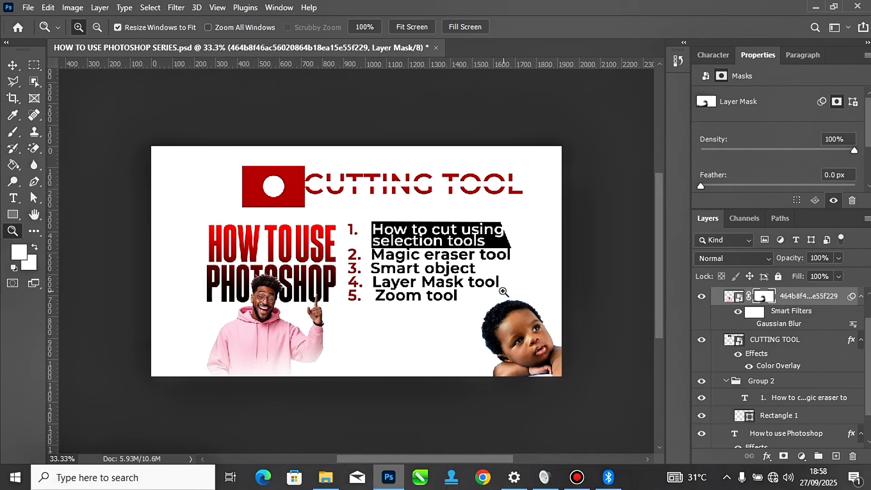
mouse_move(583, 484)
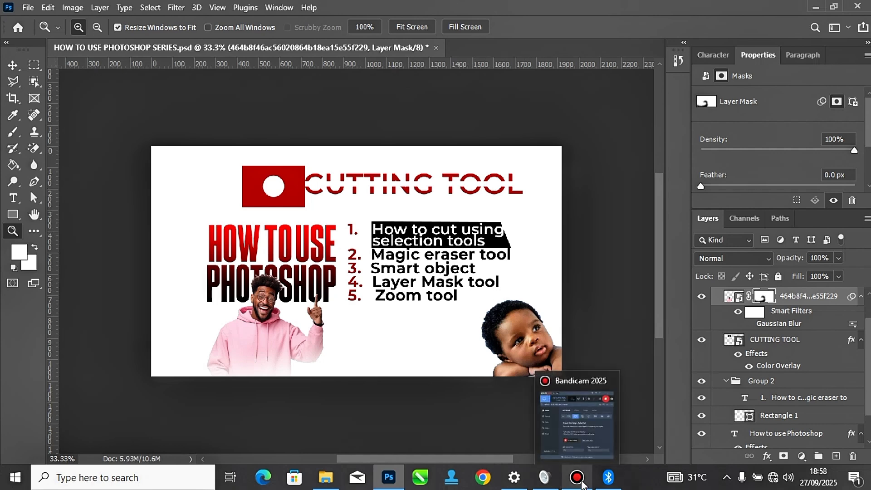